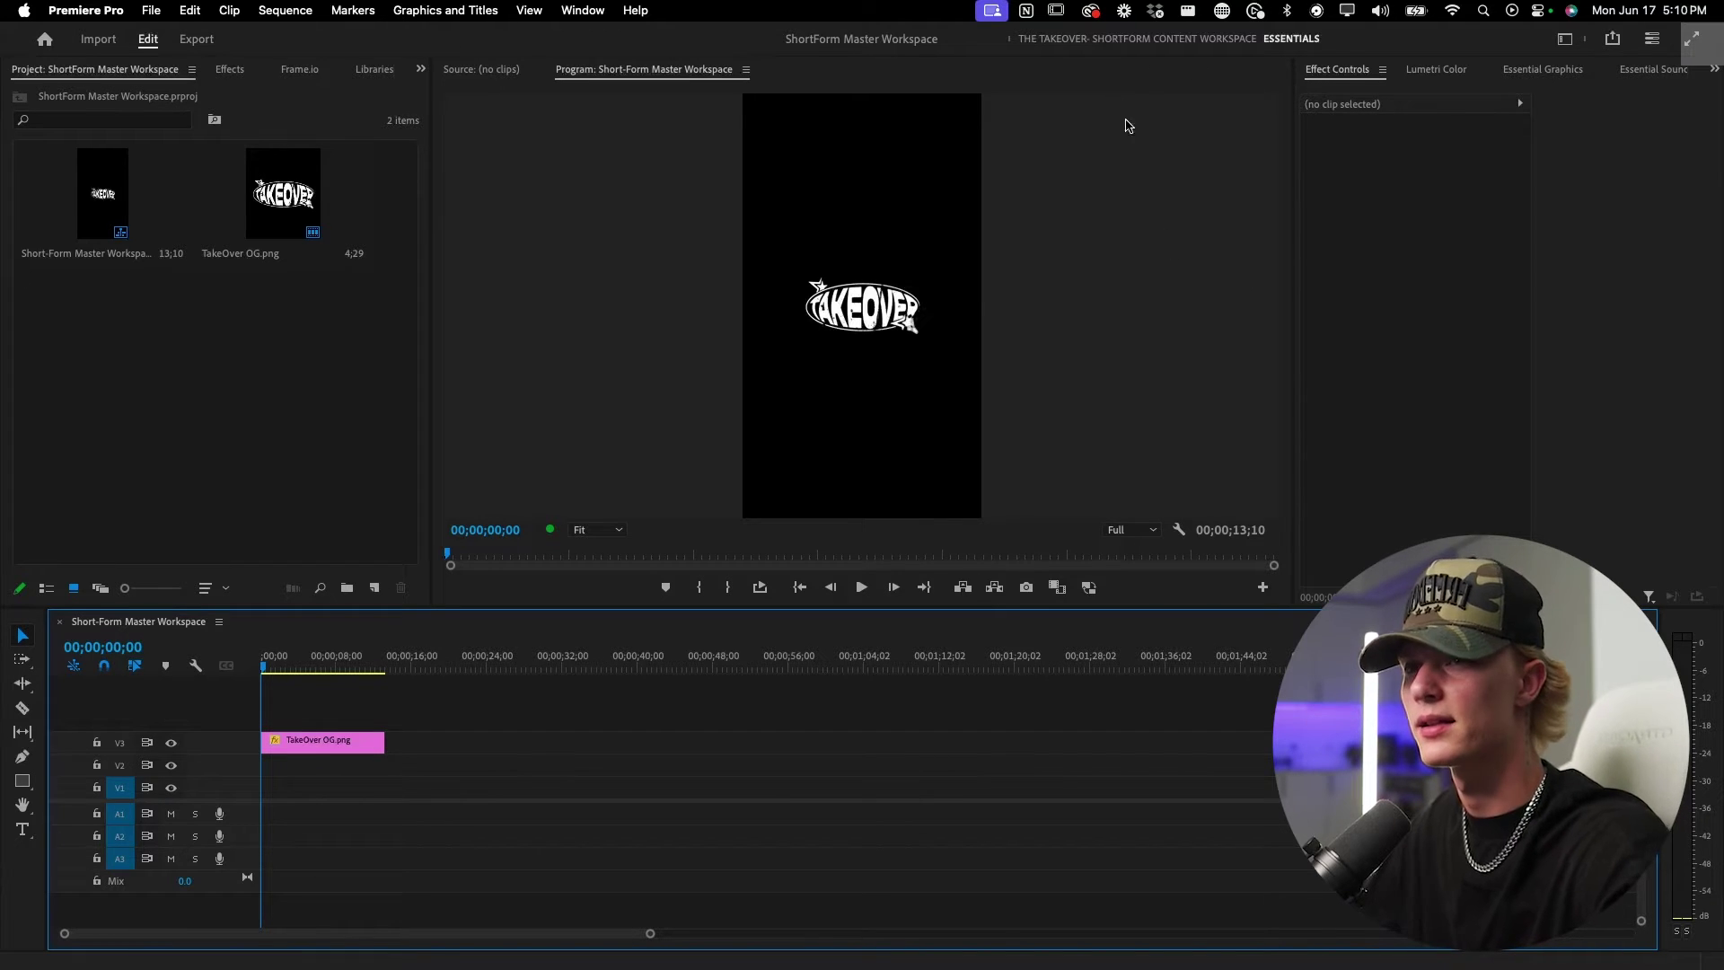
Switch to the Takeover short-form content workspace and select the TakeOver OG.png clip to view its Effect Controls.
click(1106, 43)
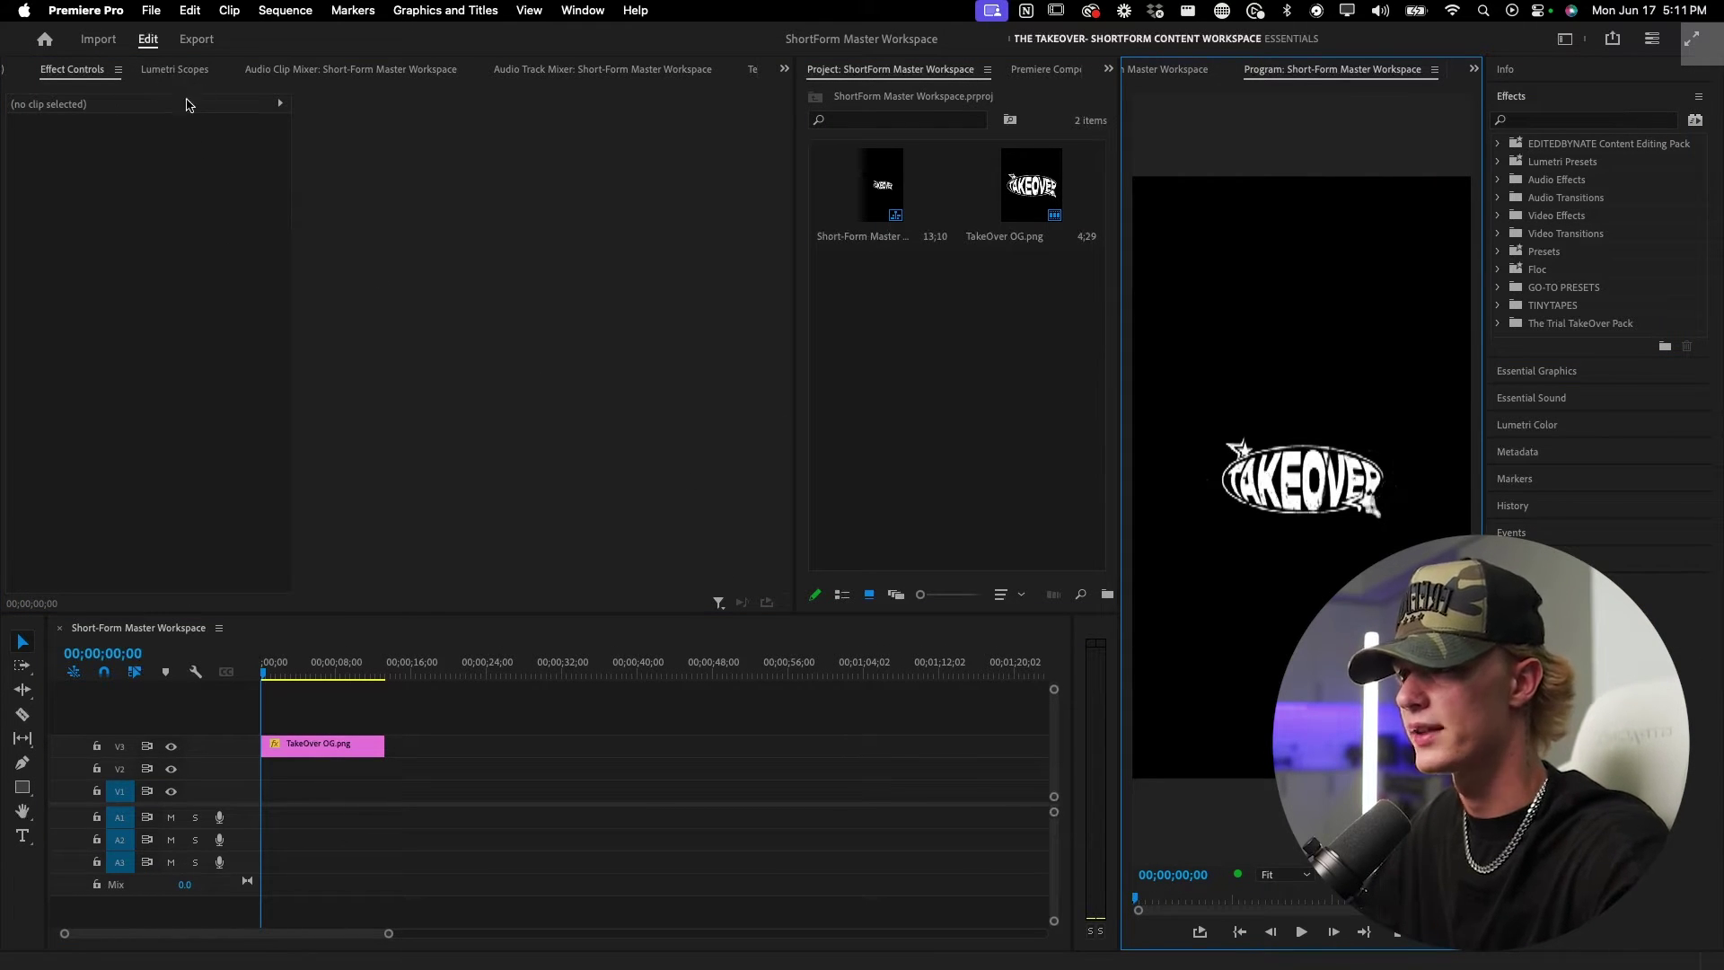
click(334, 748)
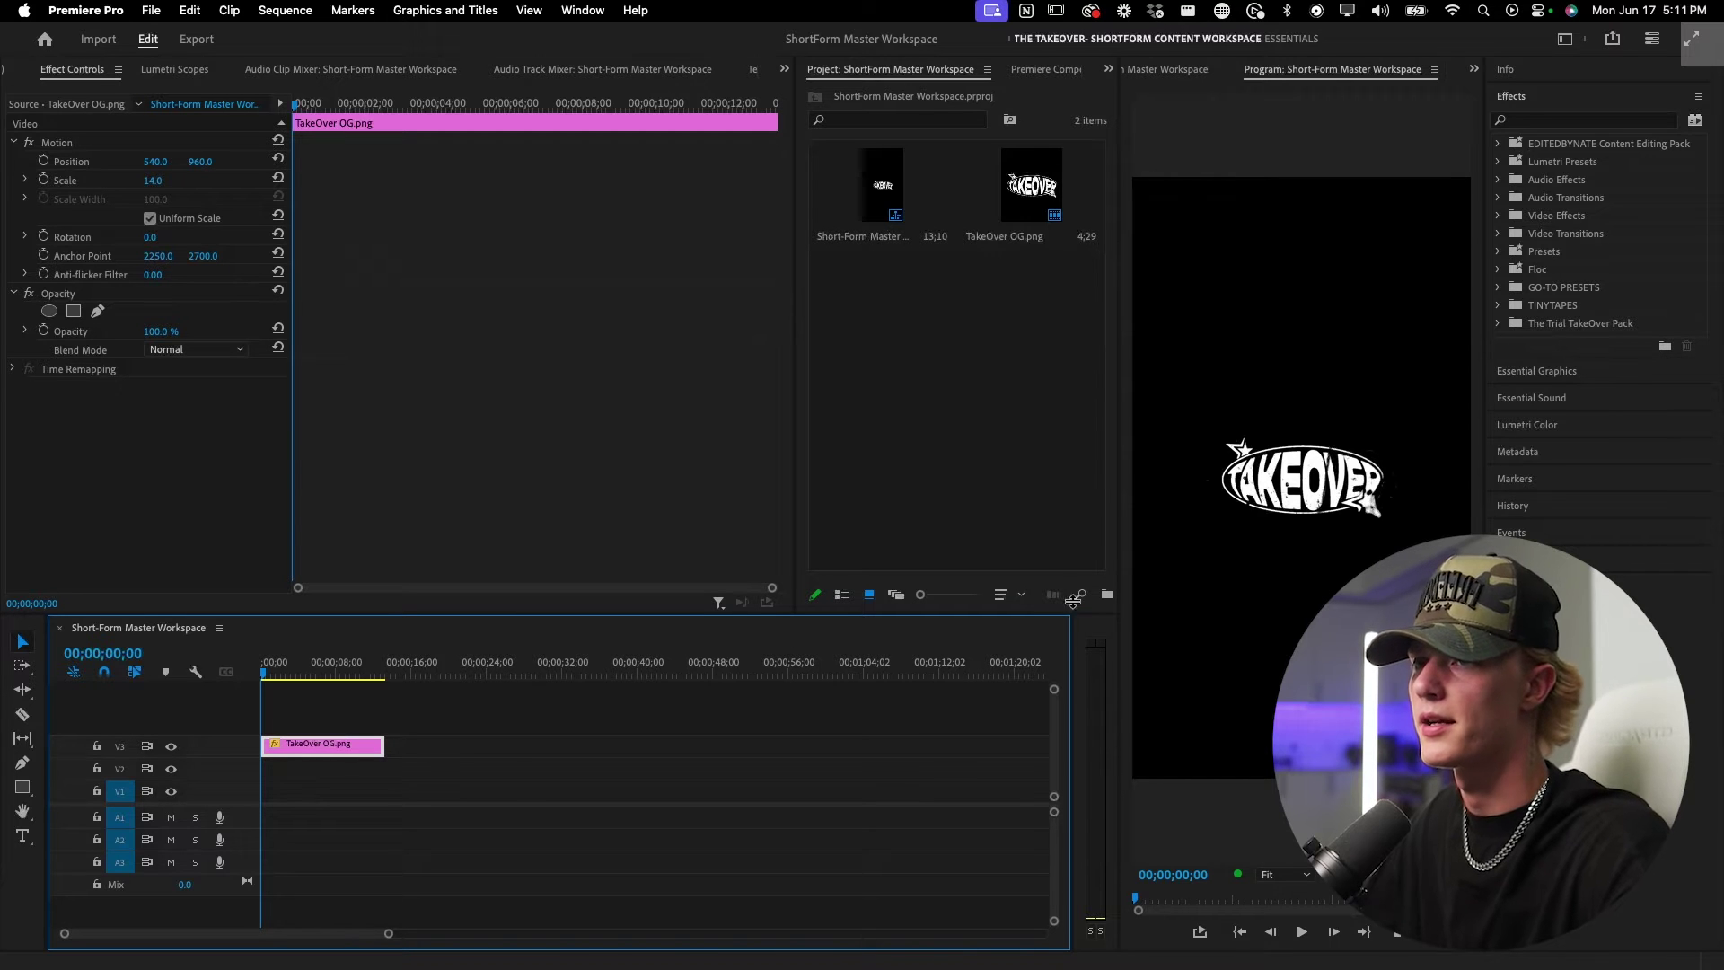
click(959, 321)
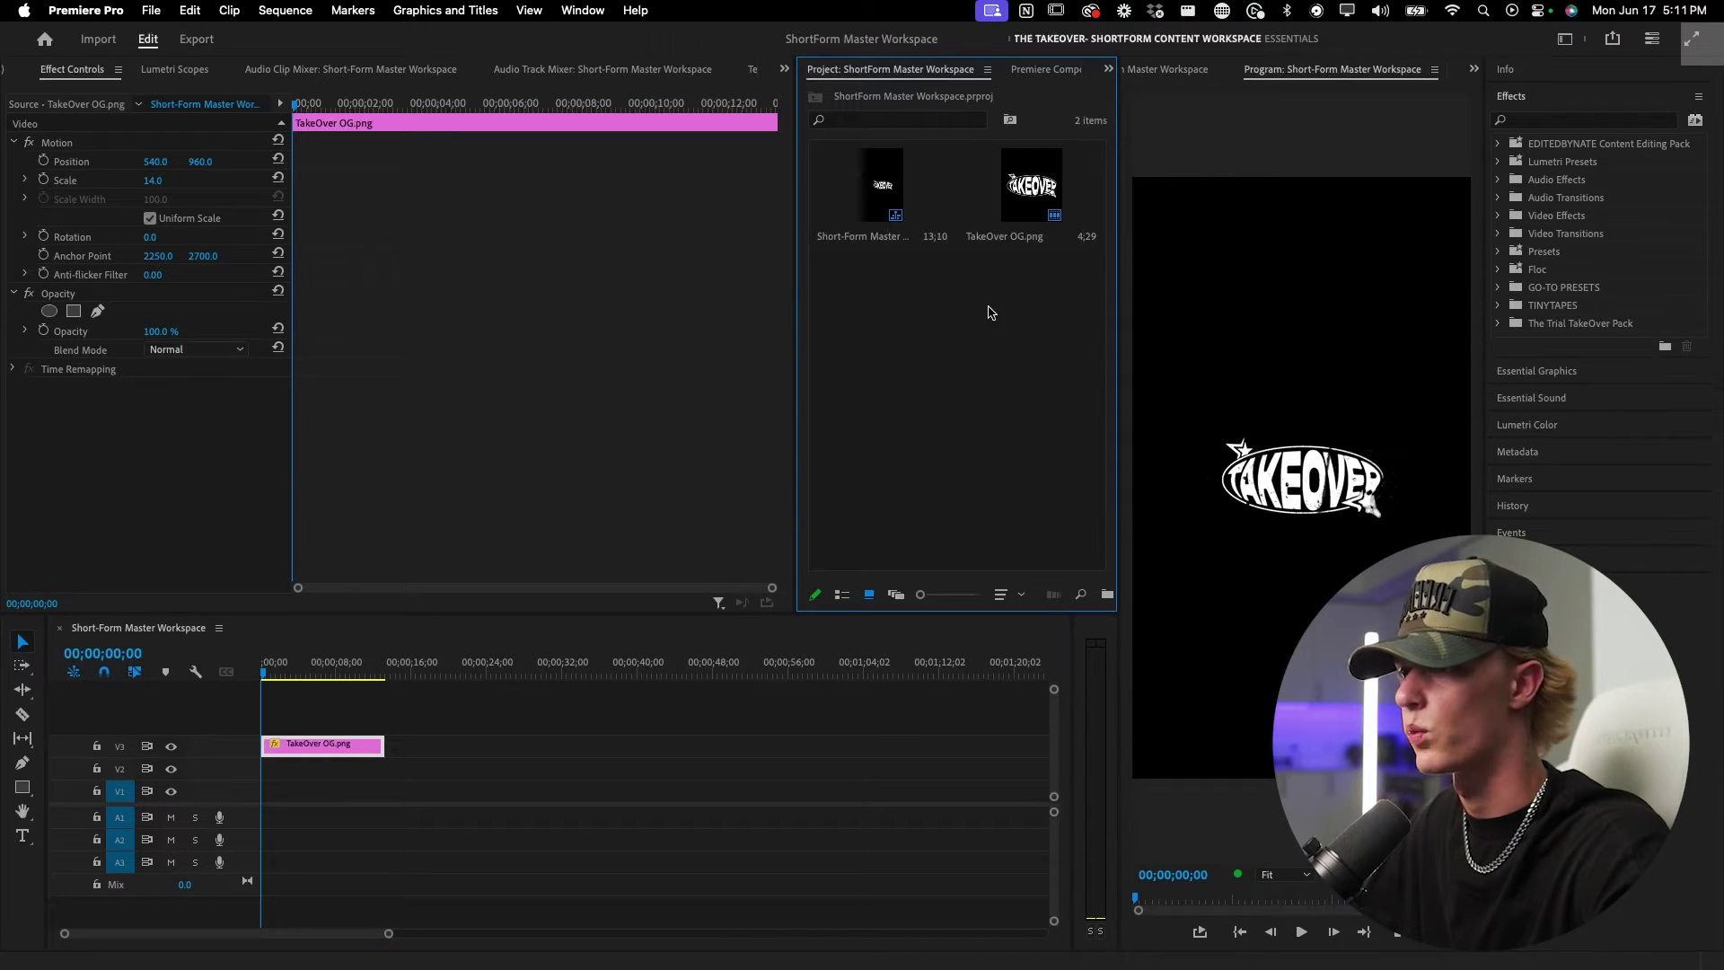
click(168, 77)
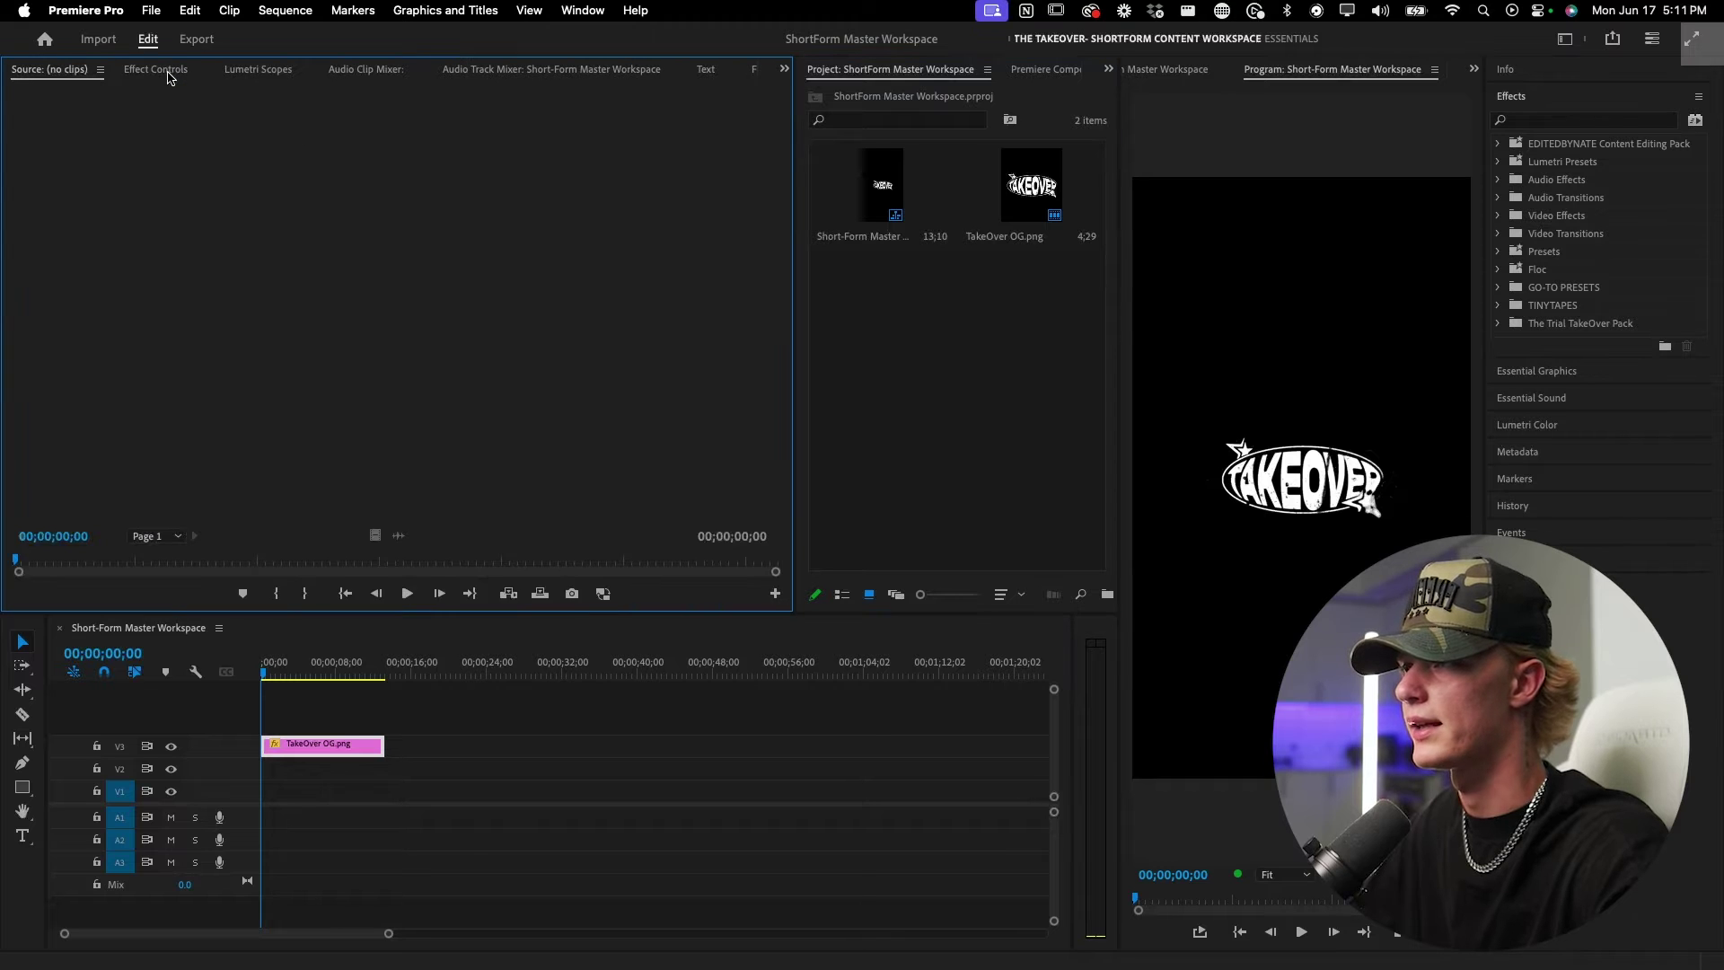
click(168, 78)
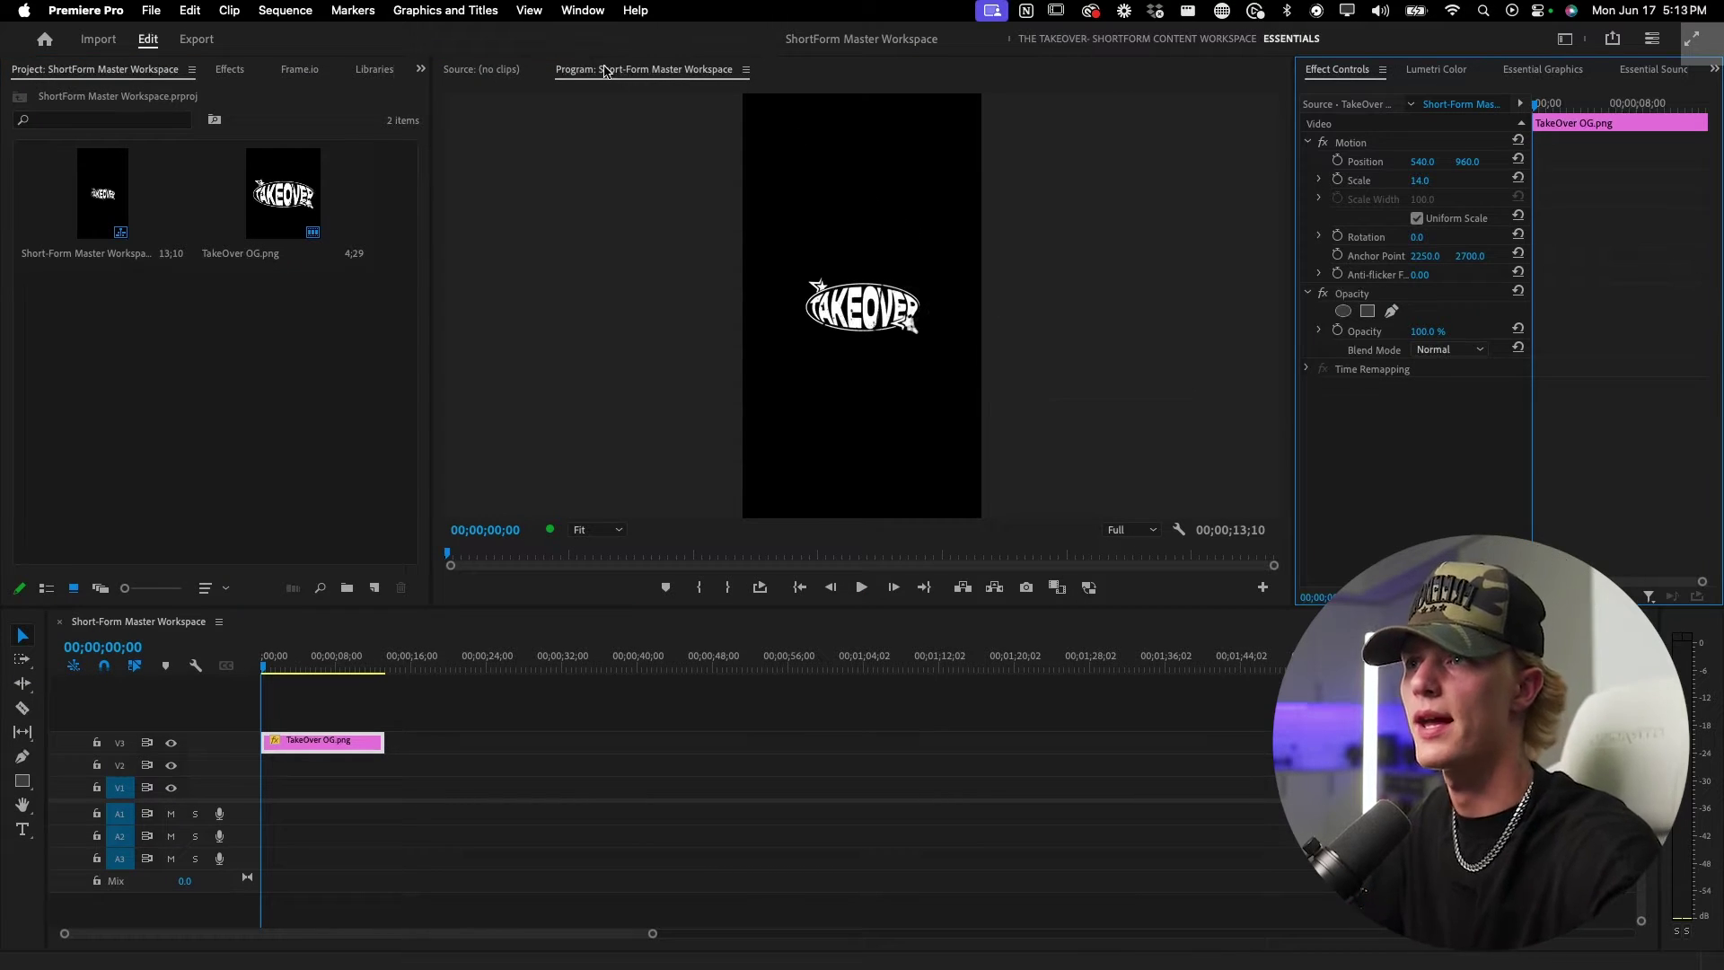
Dock the Program monitor full-height on the right, widen its column, and group the Source monitor with it.
drag(605, 74, 1706, 329)
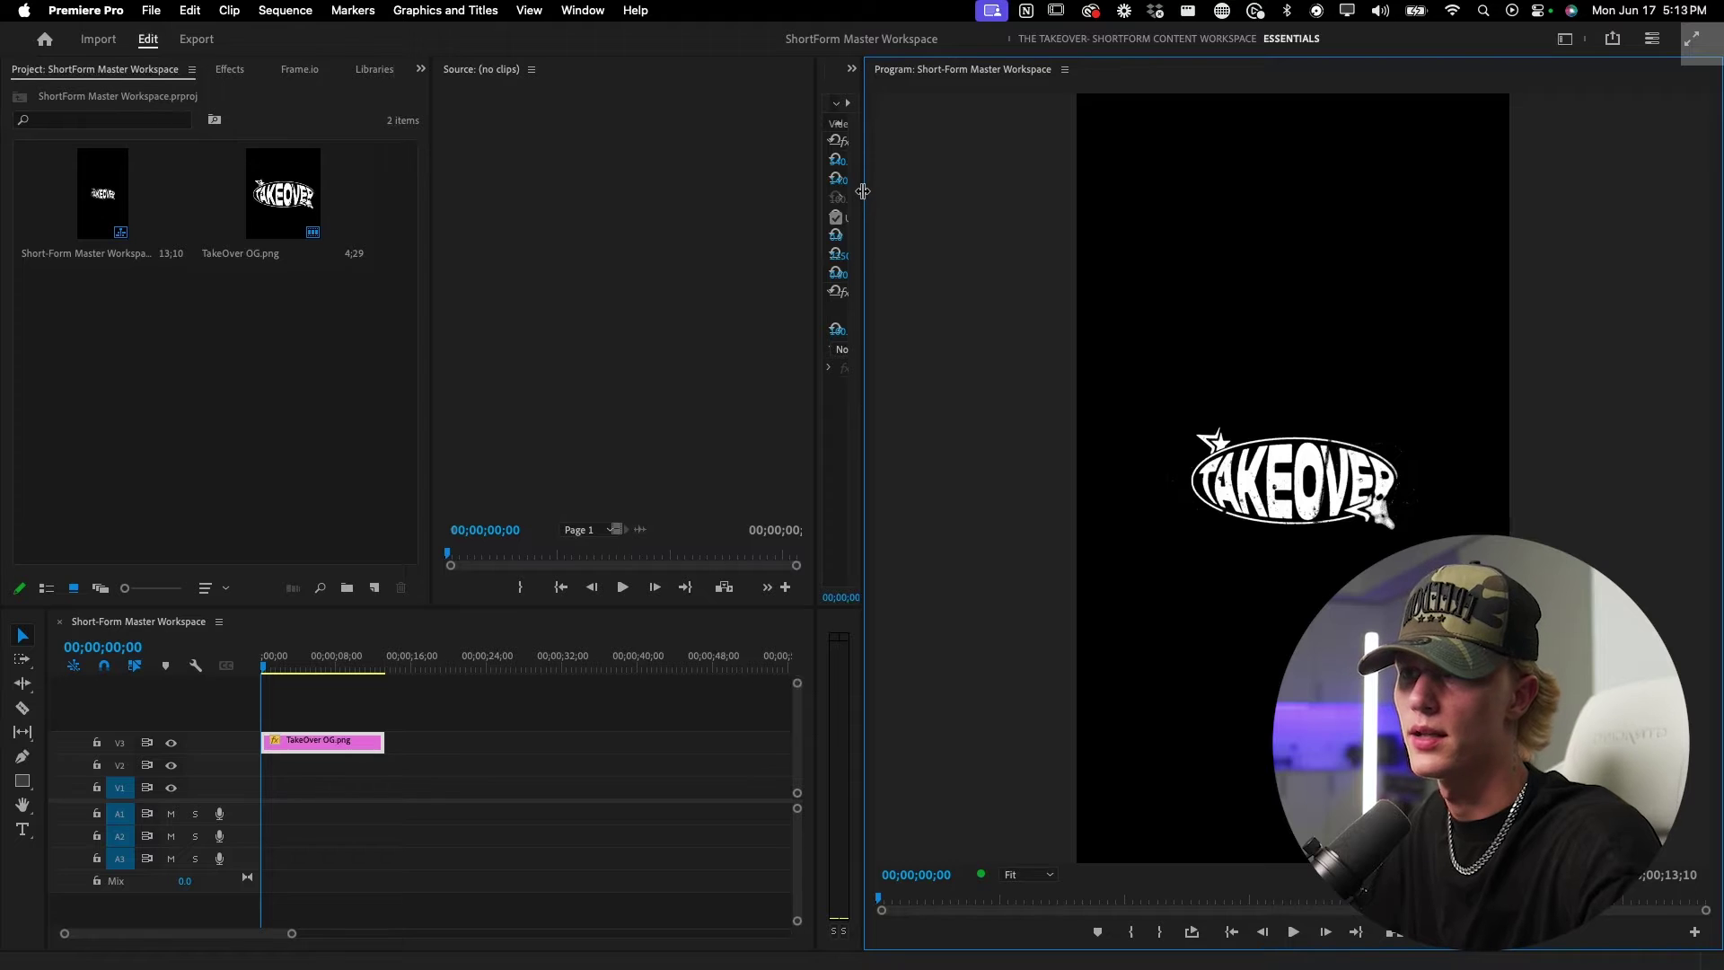
drag(862, 192, 1094, 191)
drag(491, 74, 1348, 79)
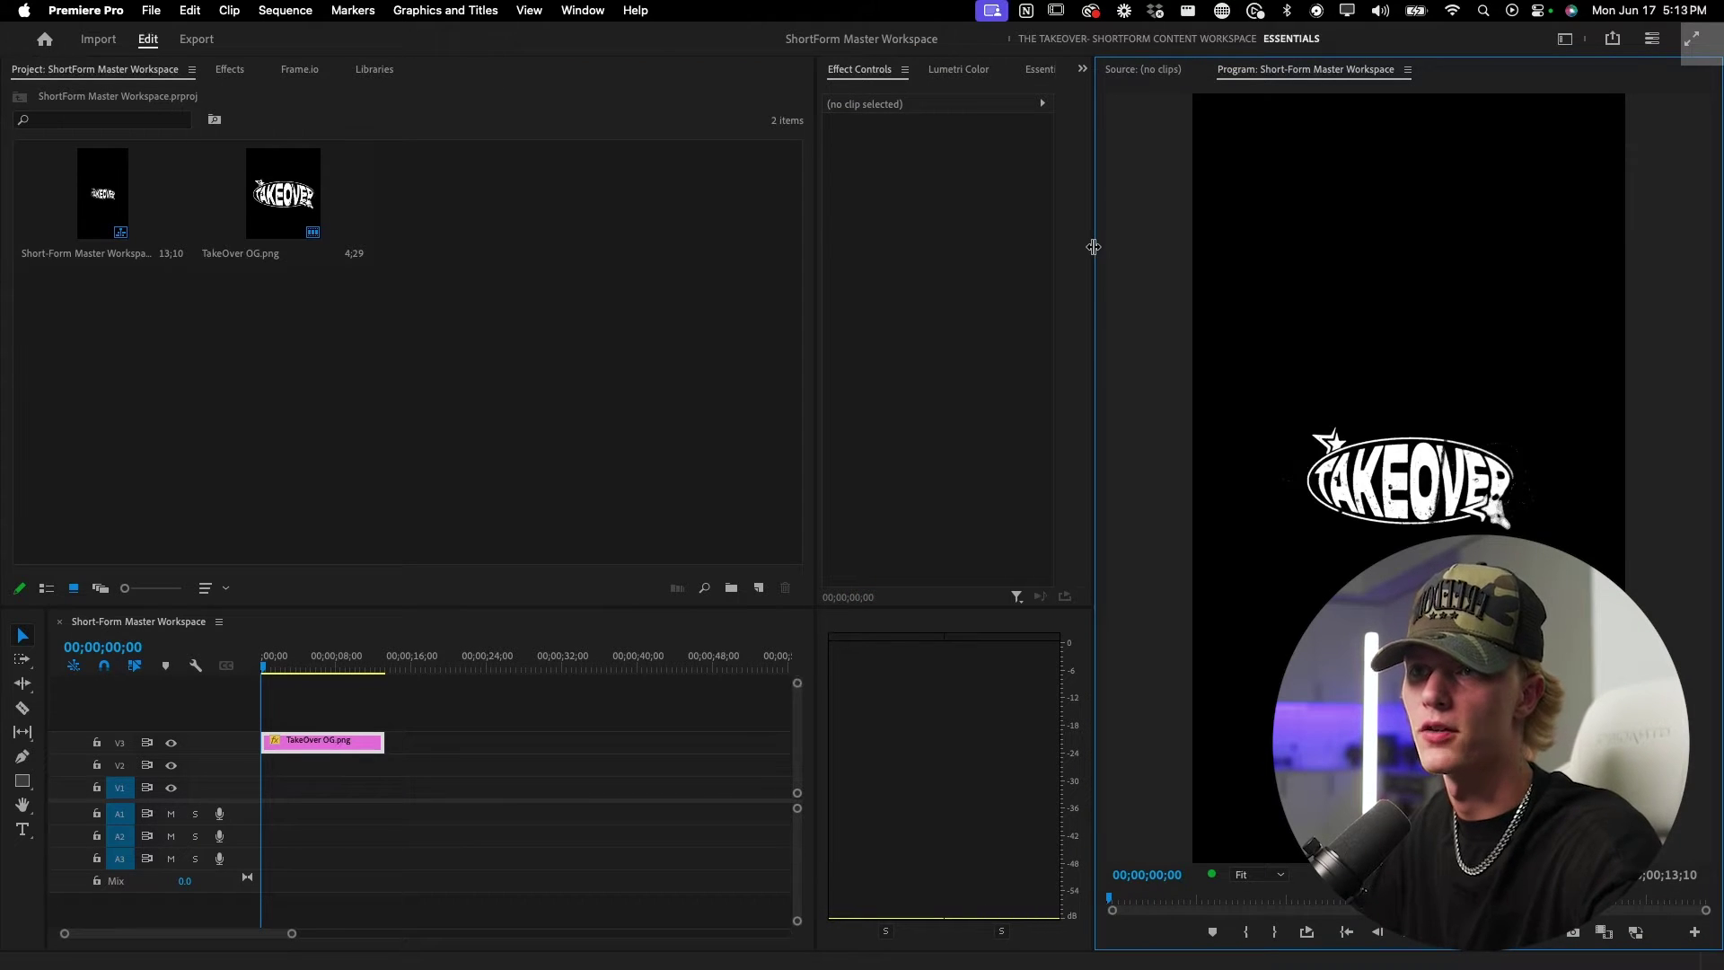
Make the middle group a Stacked Panel Group and move Effect Controls out to the right edge.
right_click(869, 70)
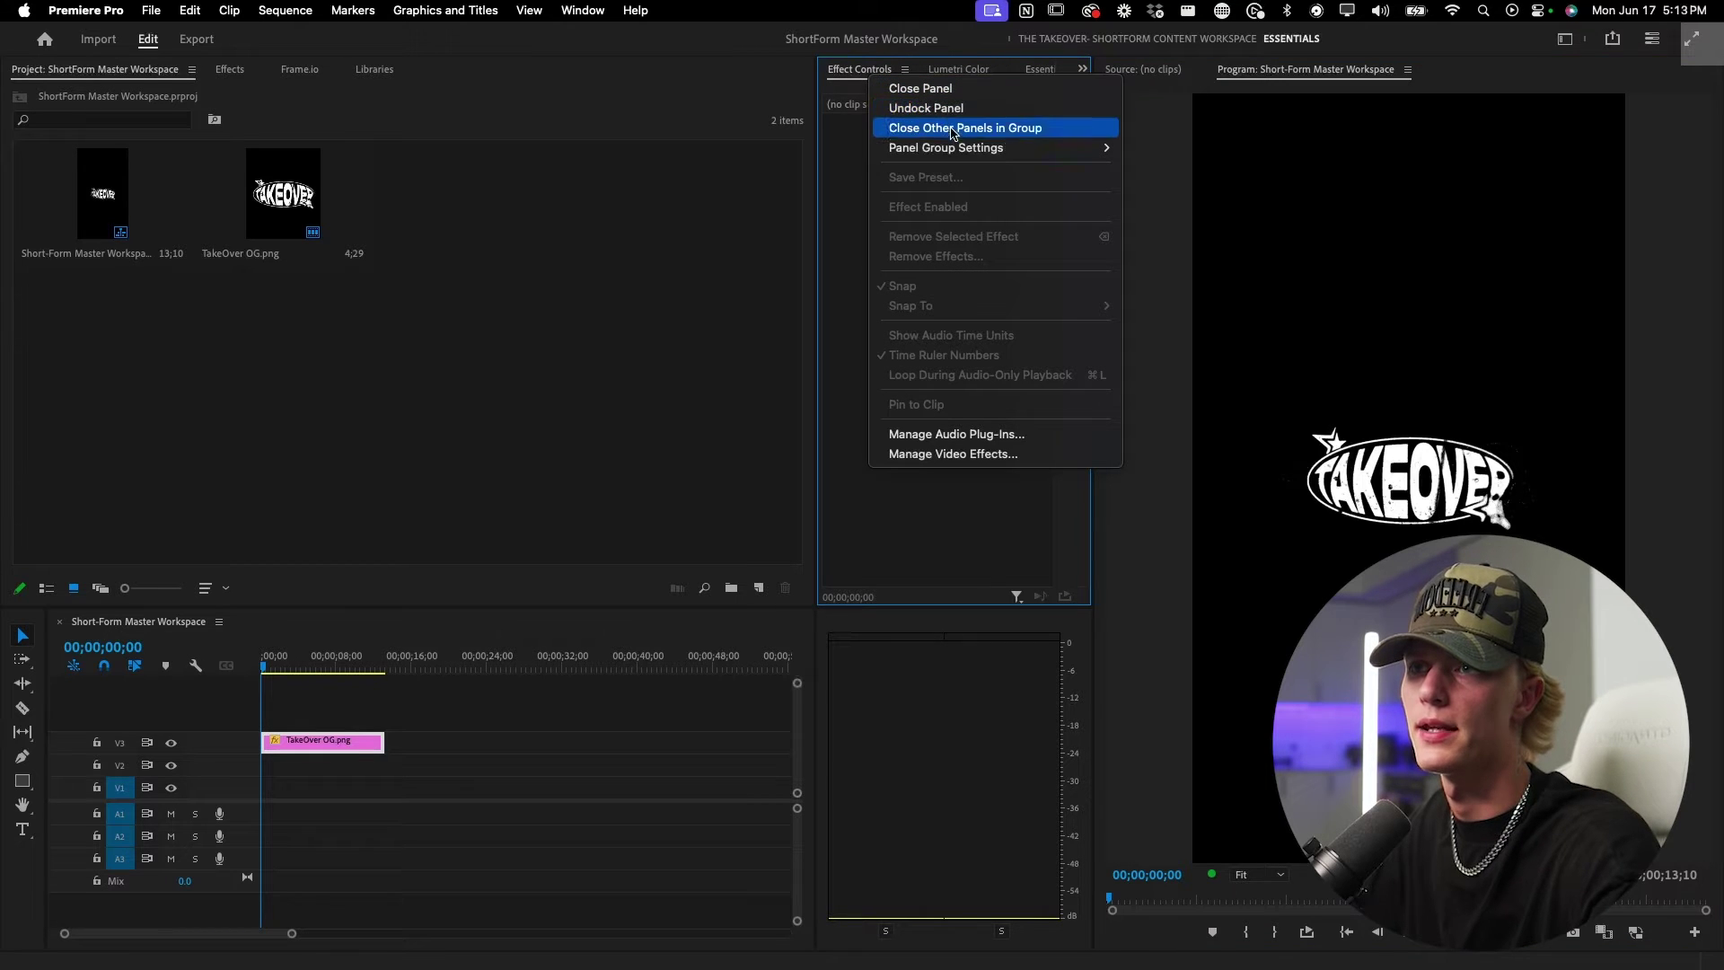
mouse_move(961, 149)
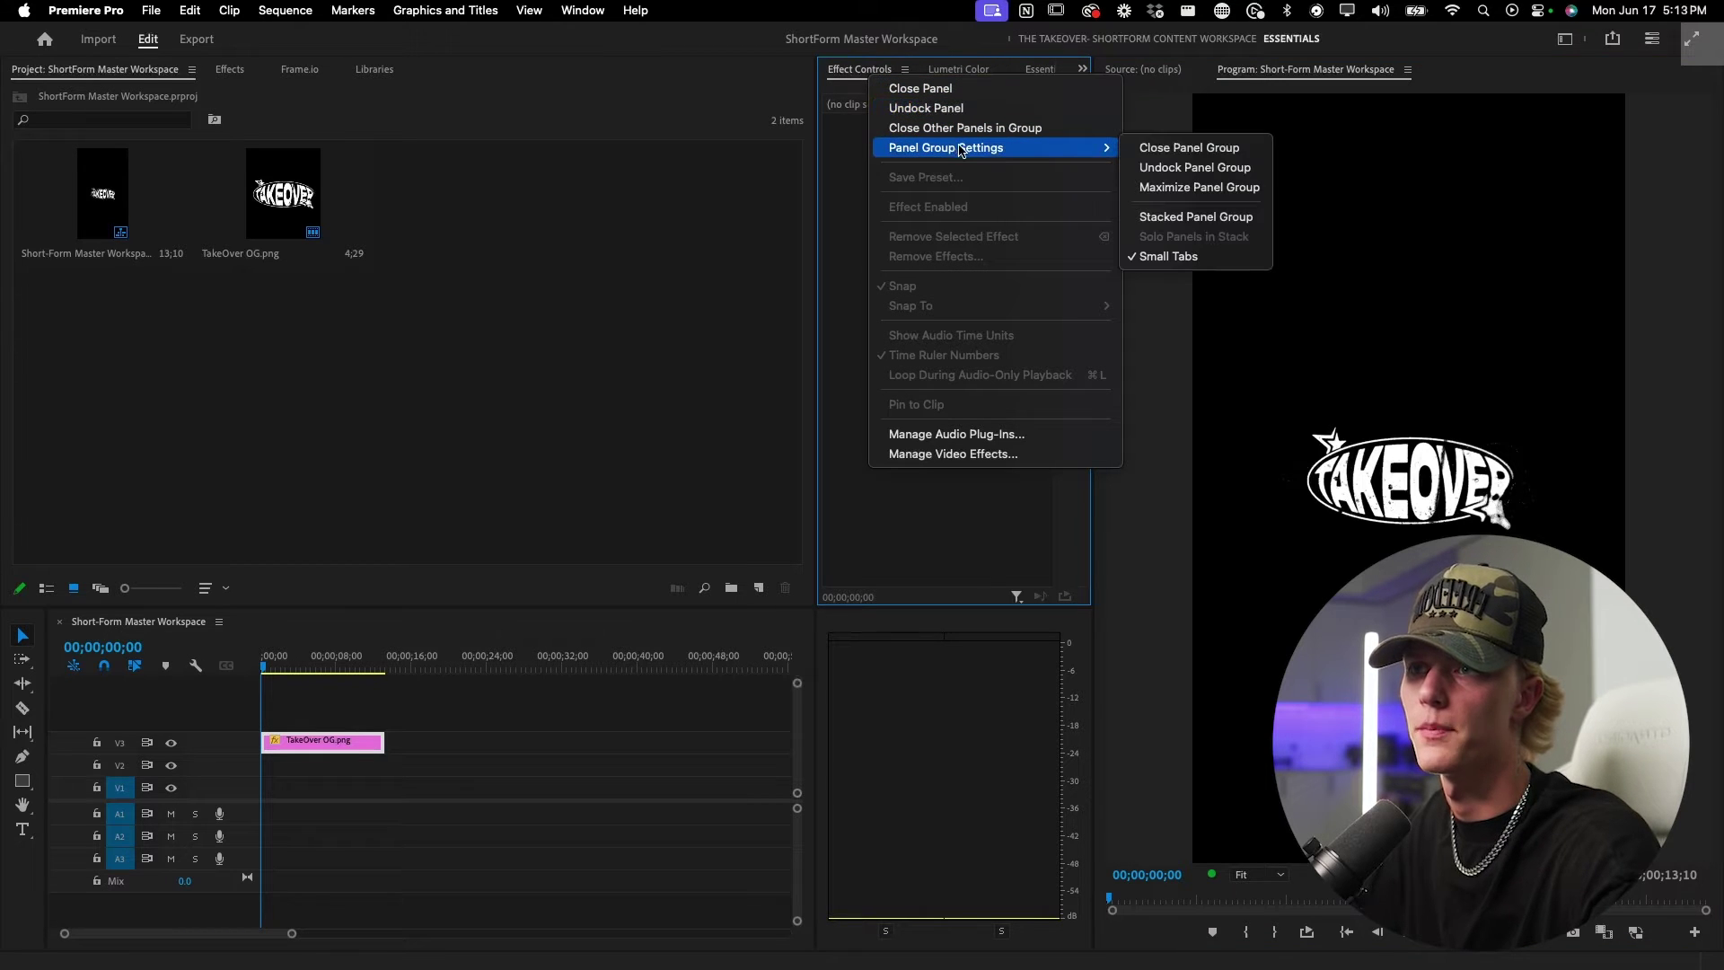
click(1159, 217)
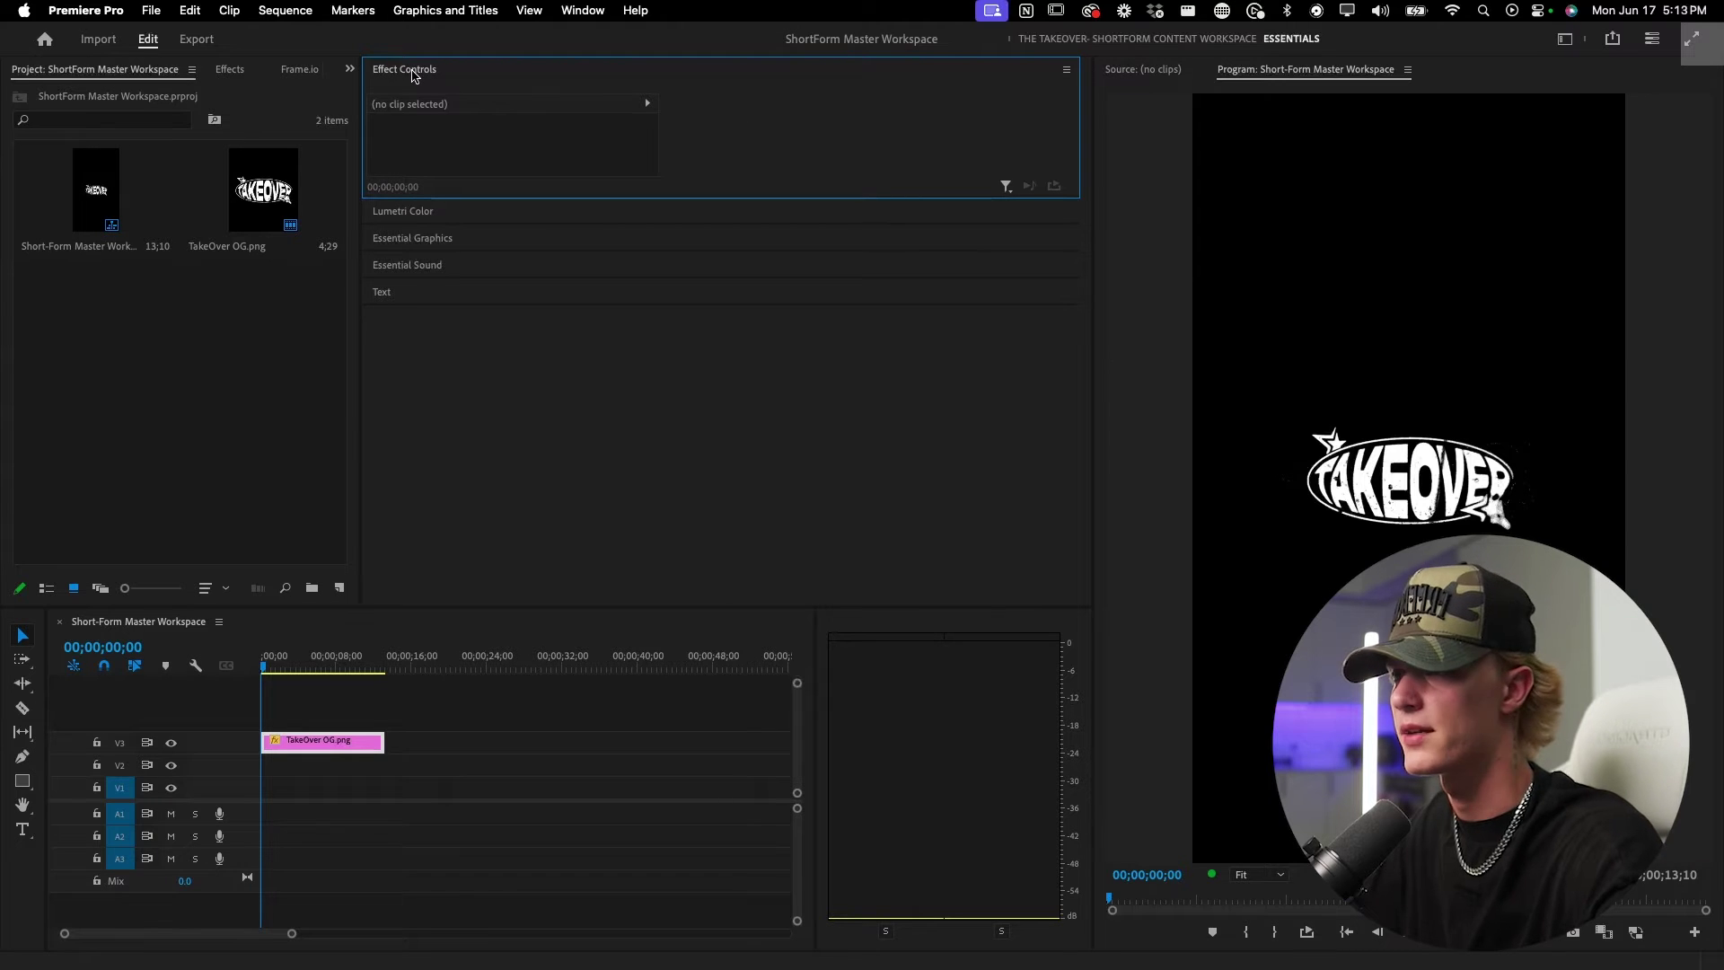
click(405, 74)
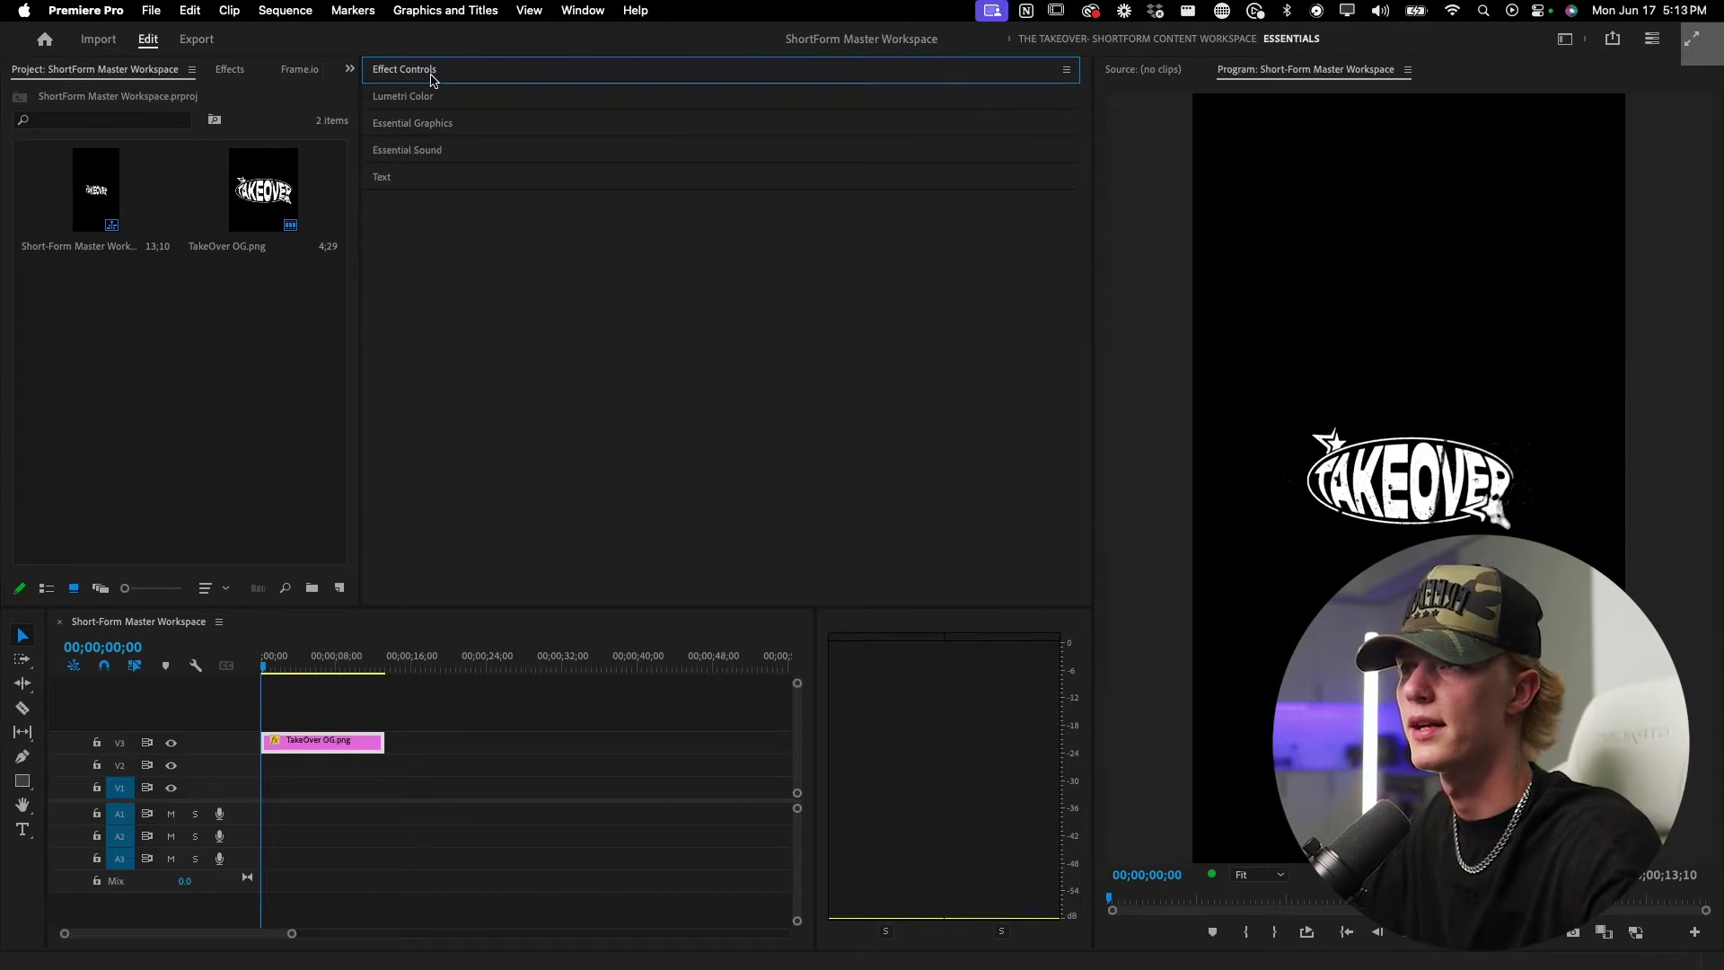
drag(435, 81, 1718, 194)
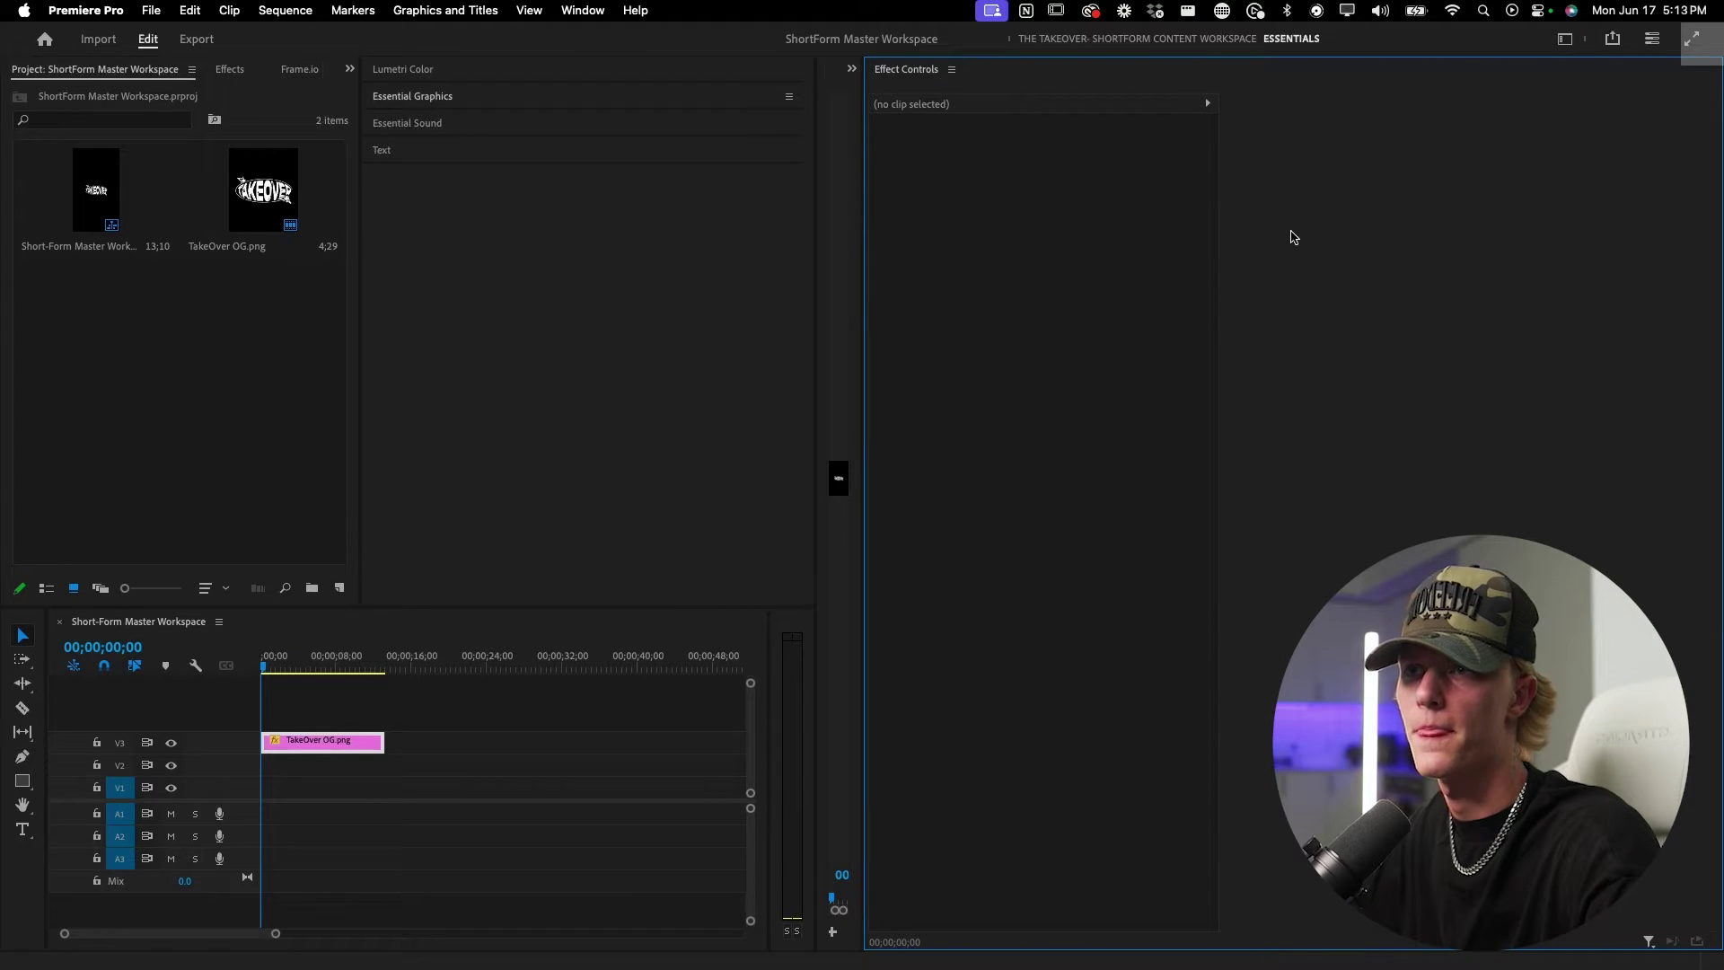
Widen the Program monitor and move Lumetri Color, Essential Sound and Text into the right-hand group.
drag(862, 231, 1448, 250)
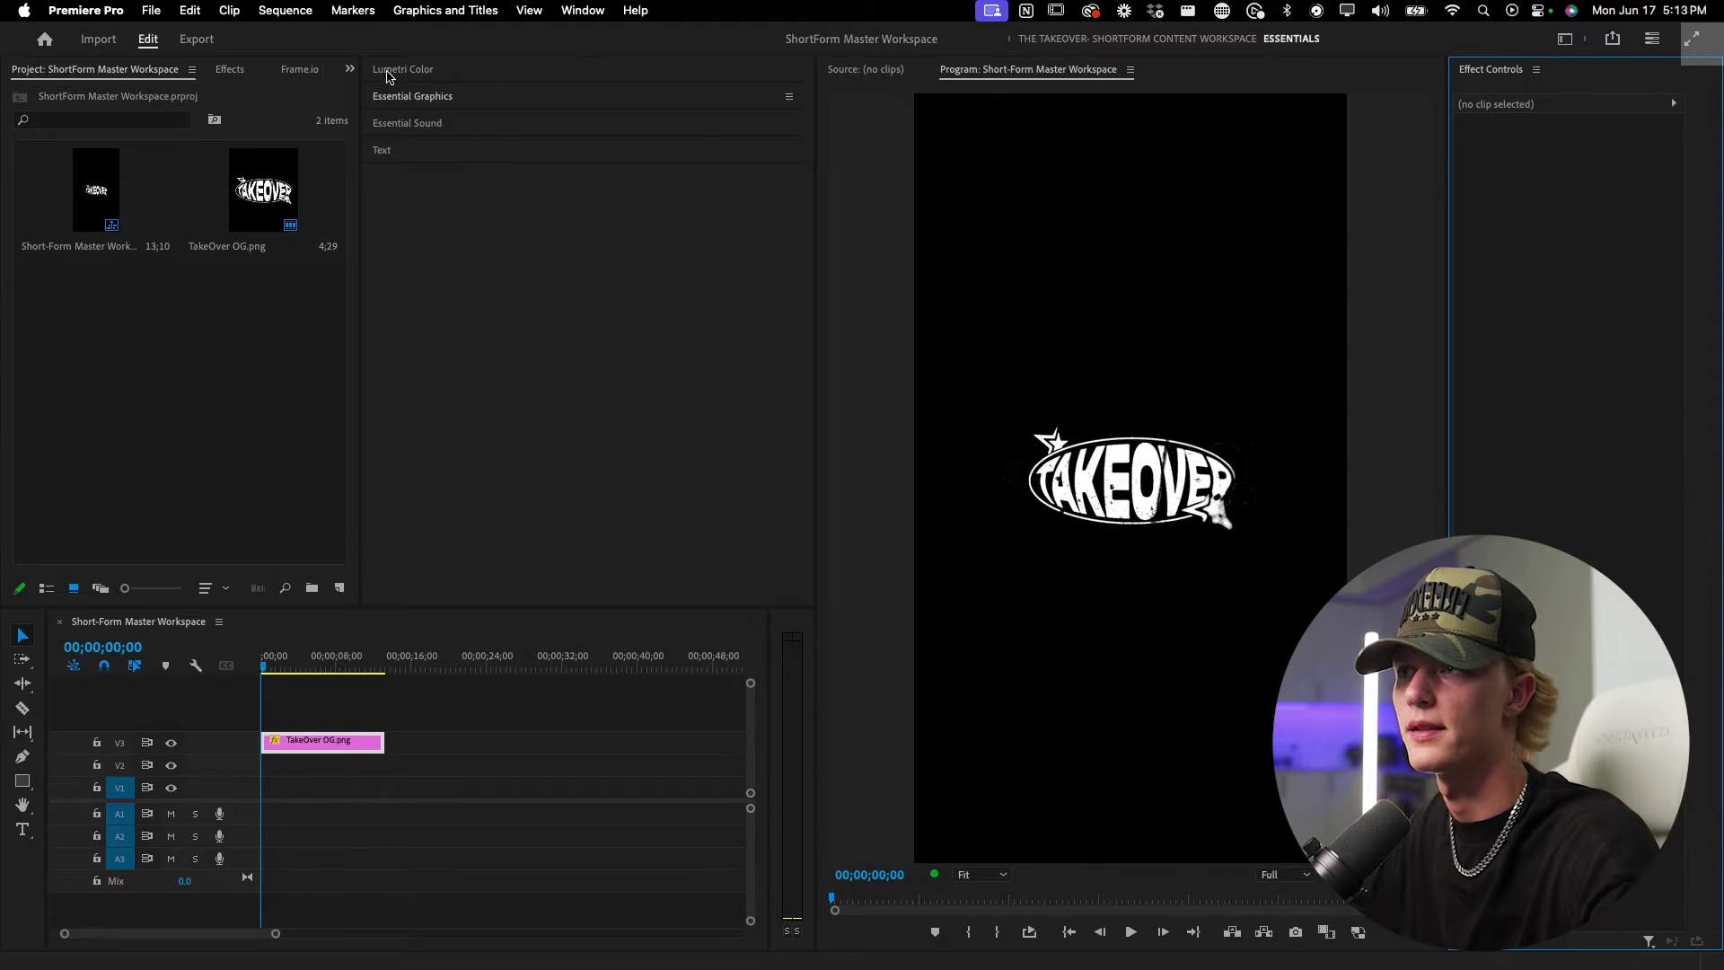
drag(388, 77, 1518, 76)
drag(407, 69, 1518, 76)
drag(382, 69, 1516, 75)
Turn the right-hand group into a Stacked Panel Group and place Effects collapsed at its top.
right_click(1547, 72)
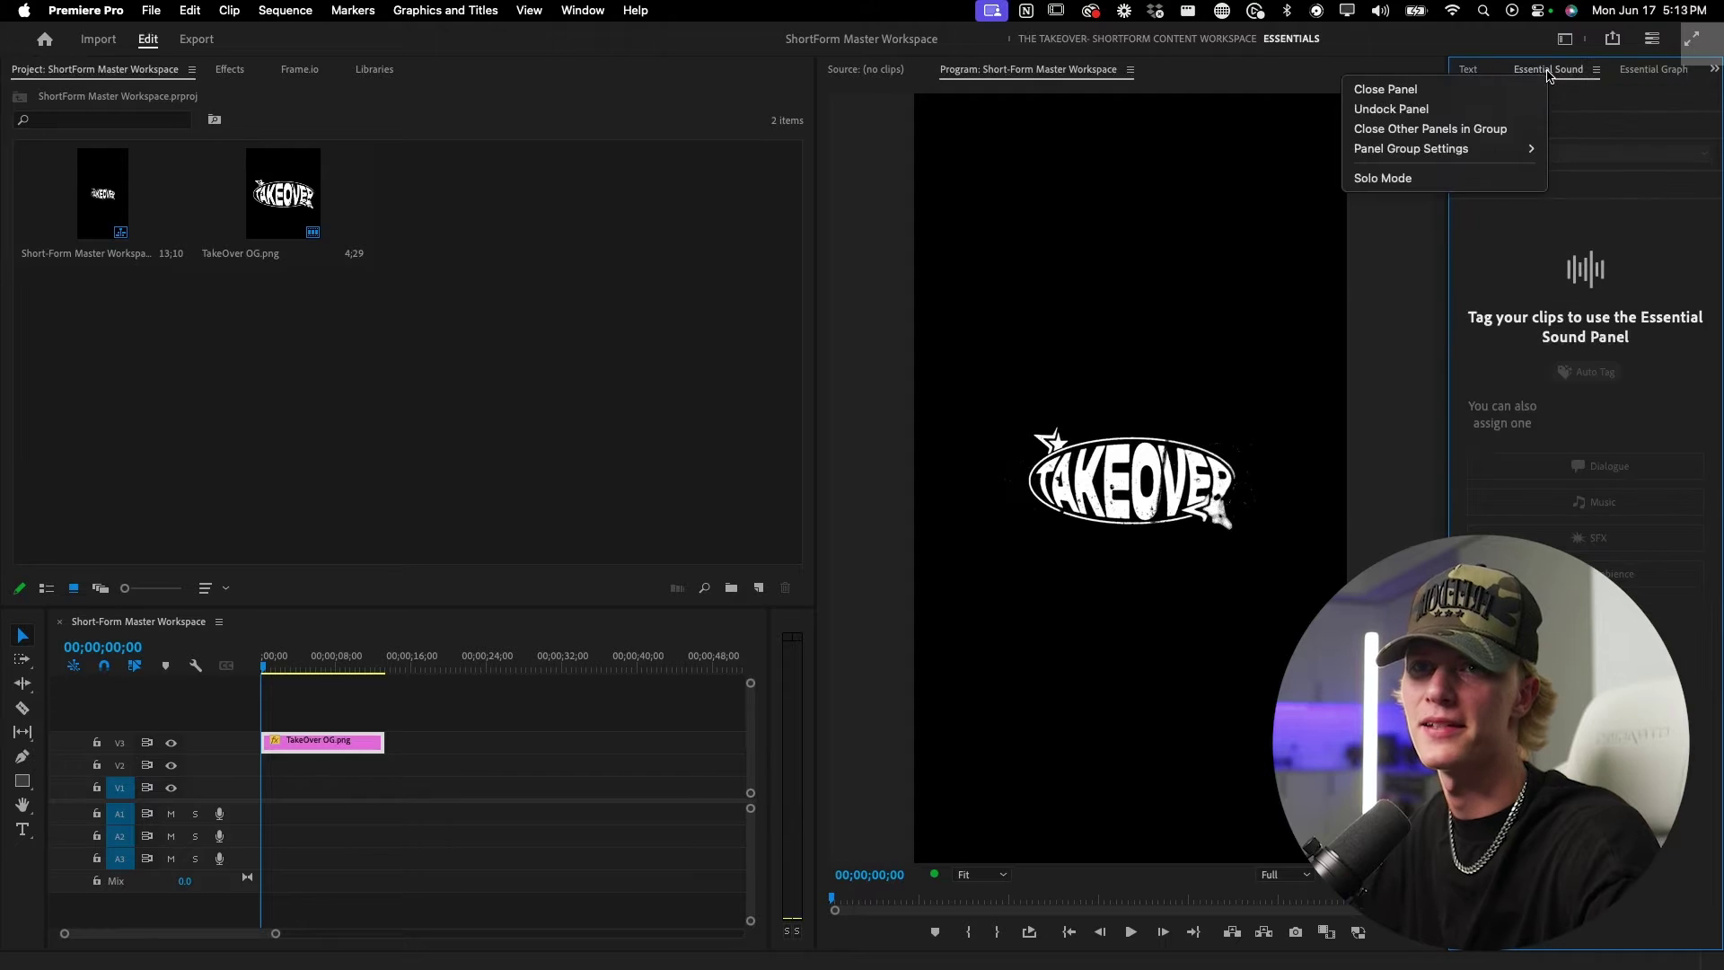
mouse_move(1486, 149)
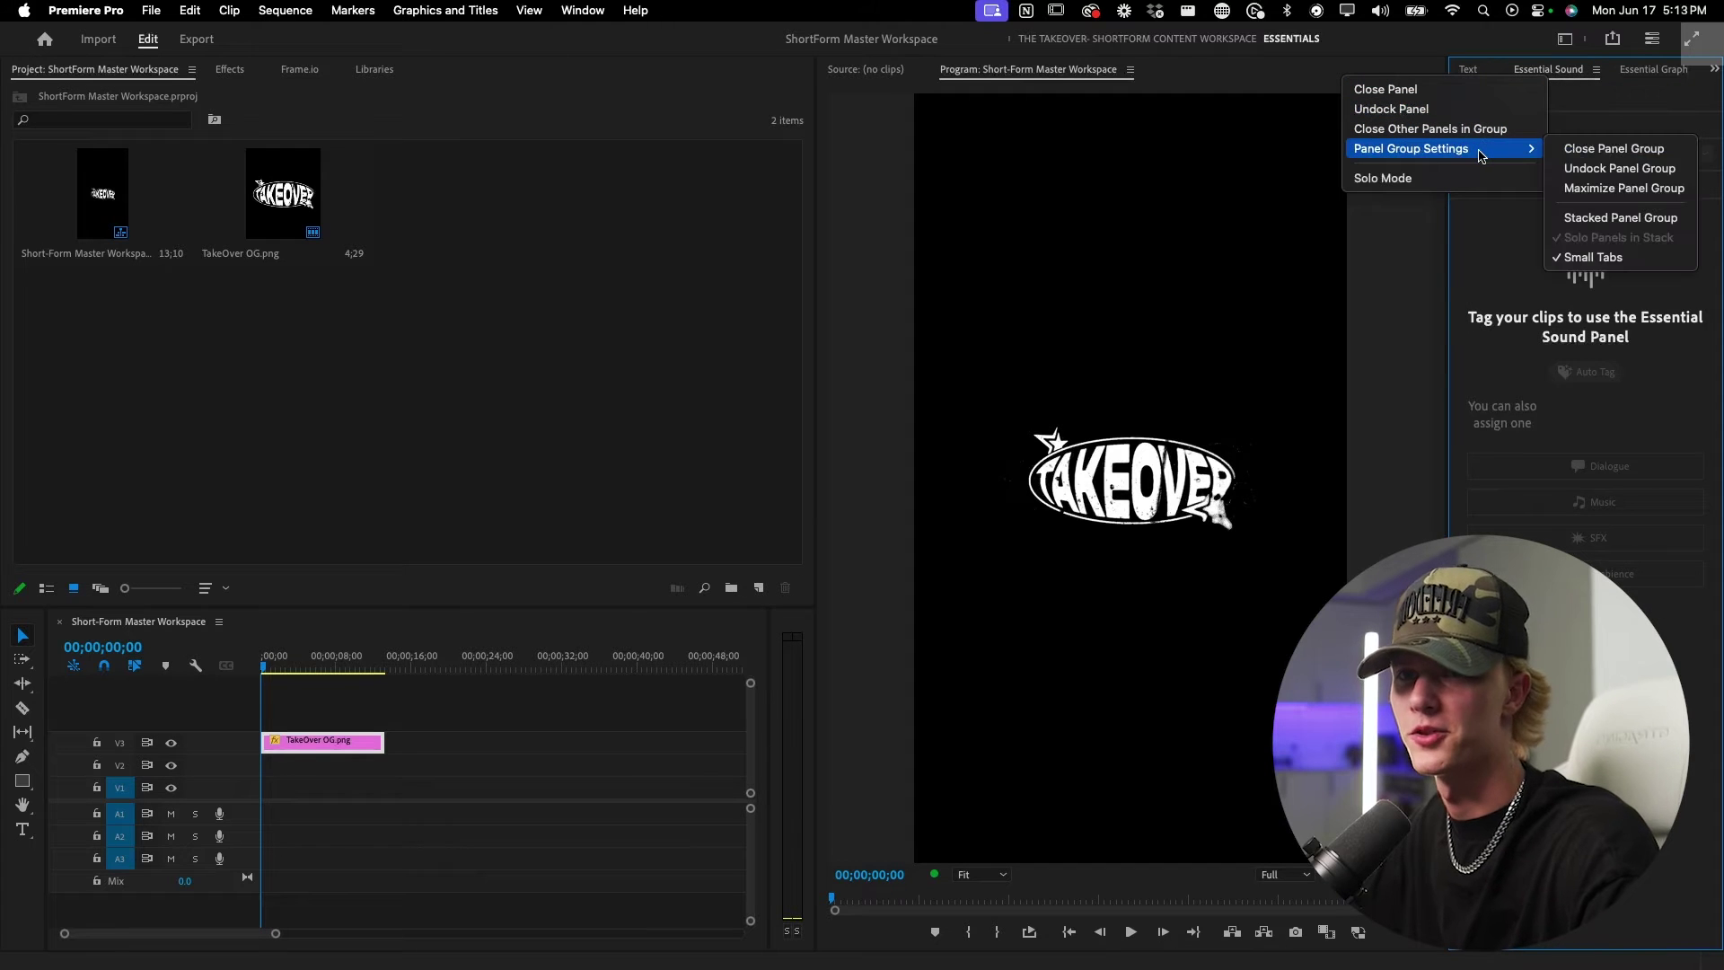
click(1595, 220)
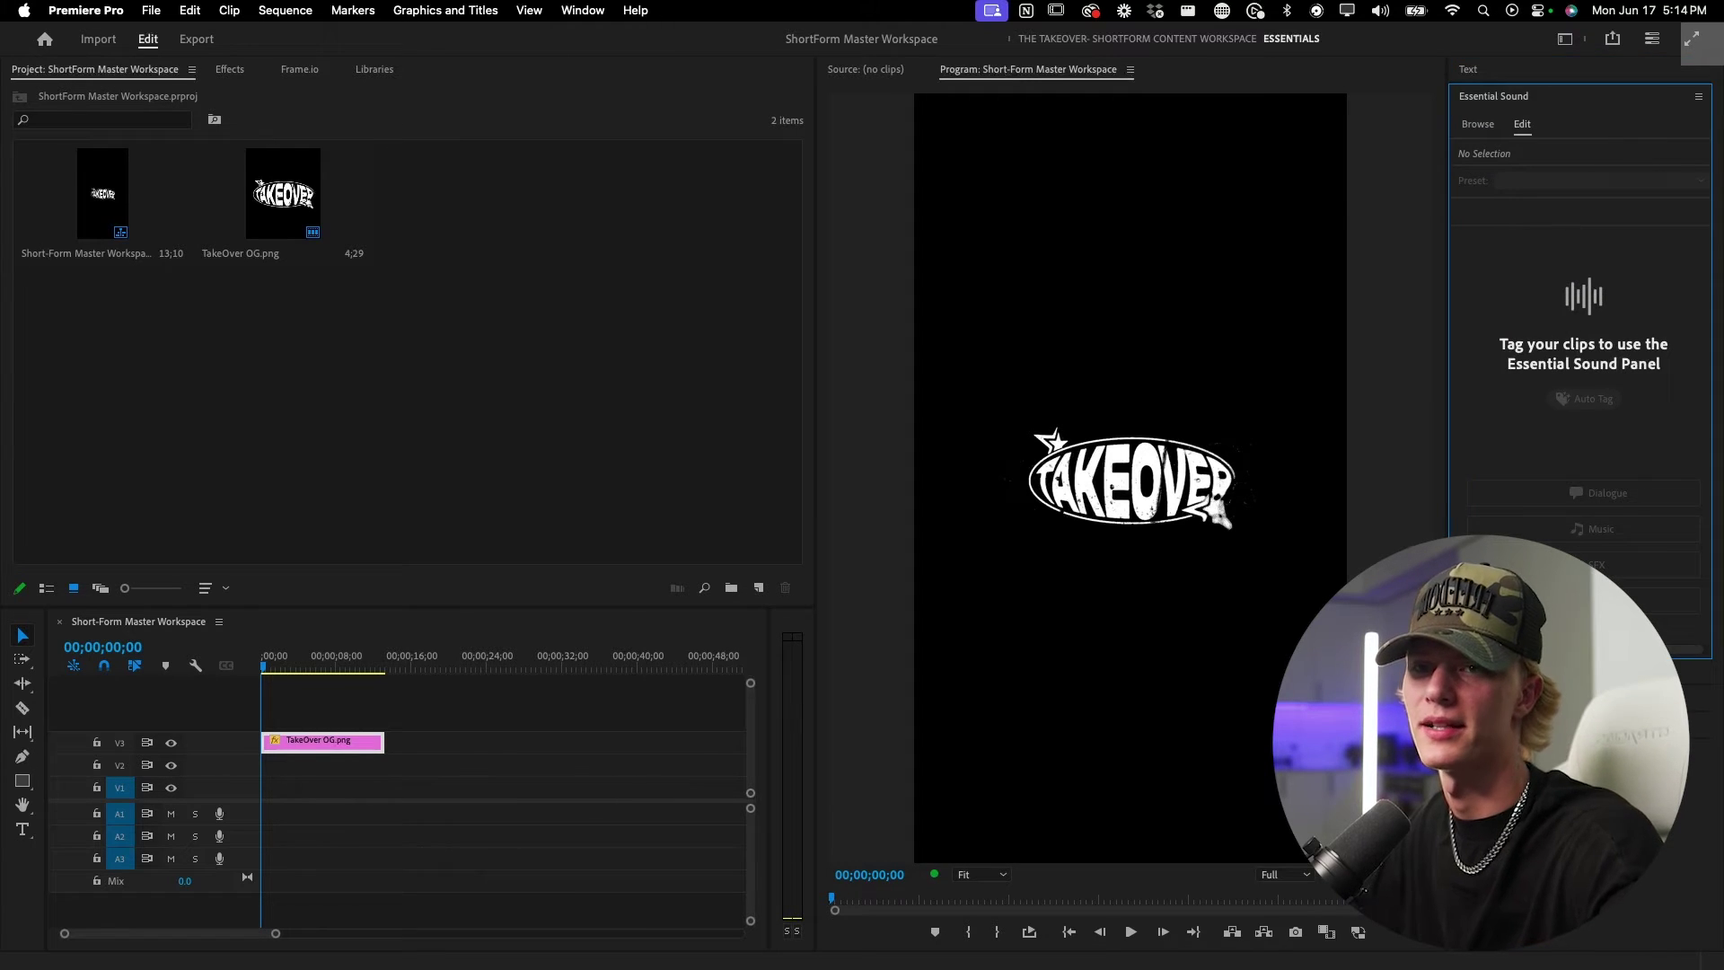
click(1496, 97)
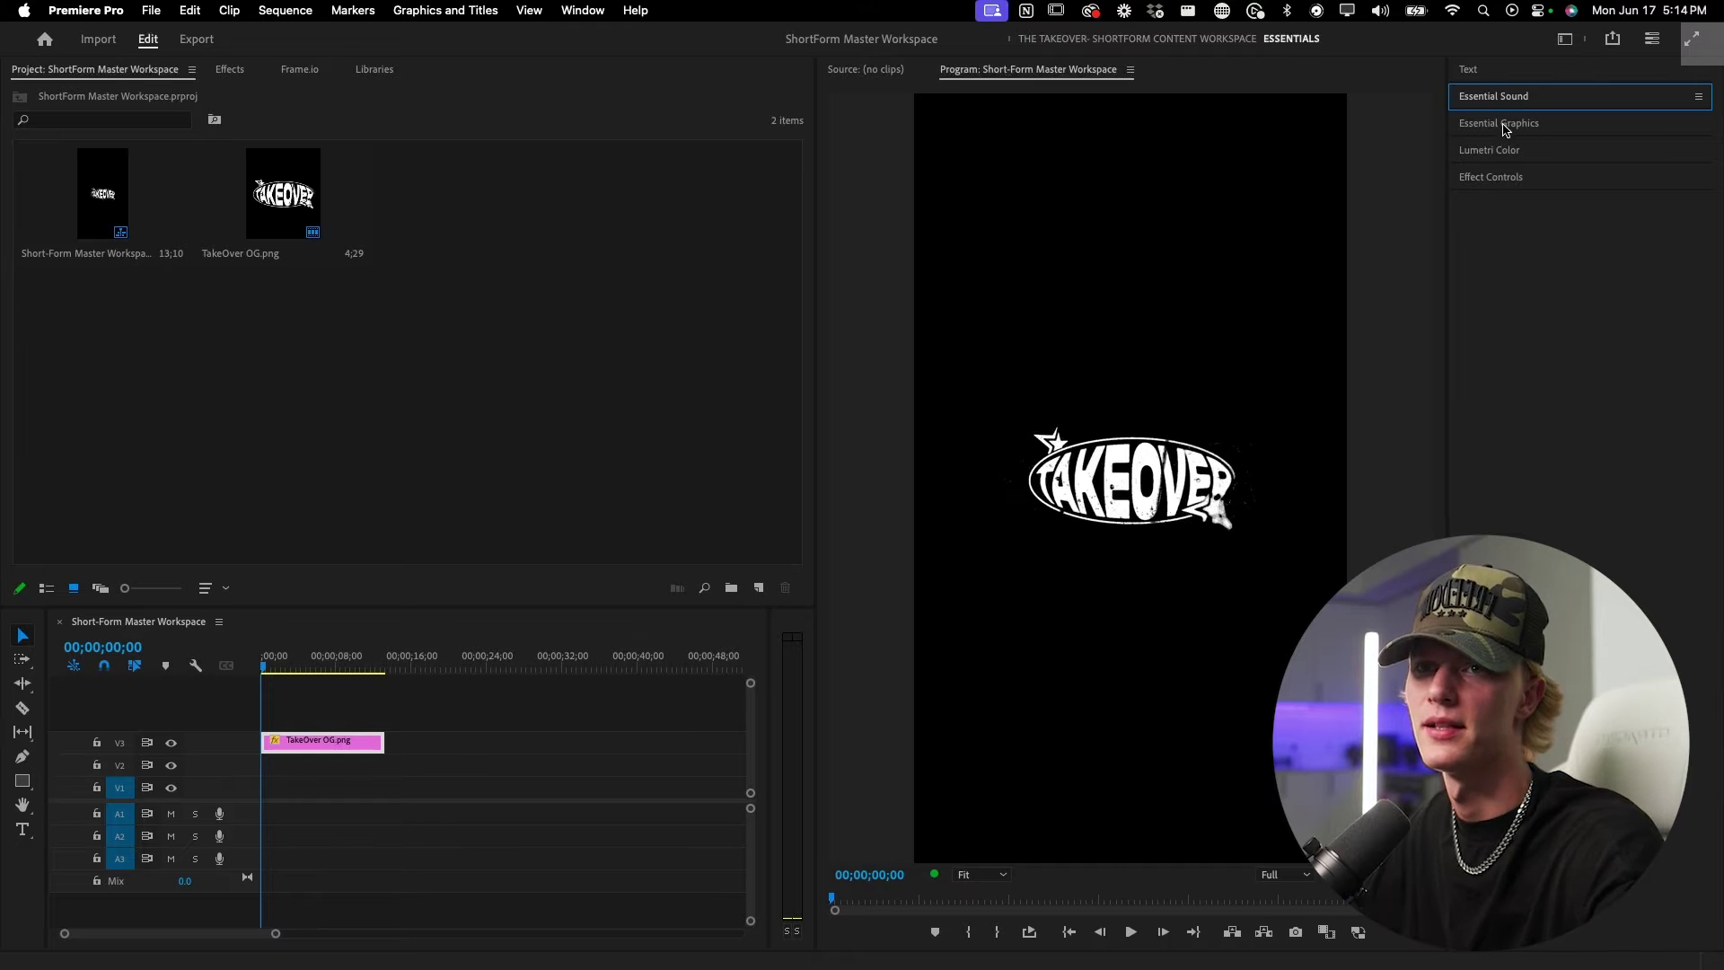
drag(232, 79, 1625, 629)
drag(1495, 202, 1481, 75)
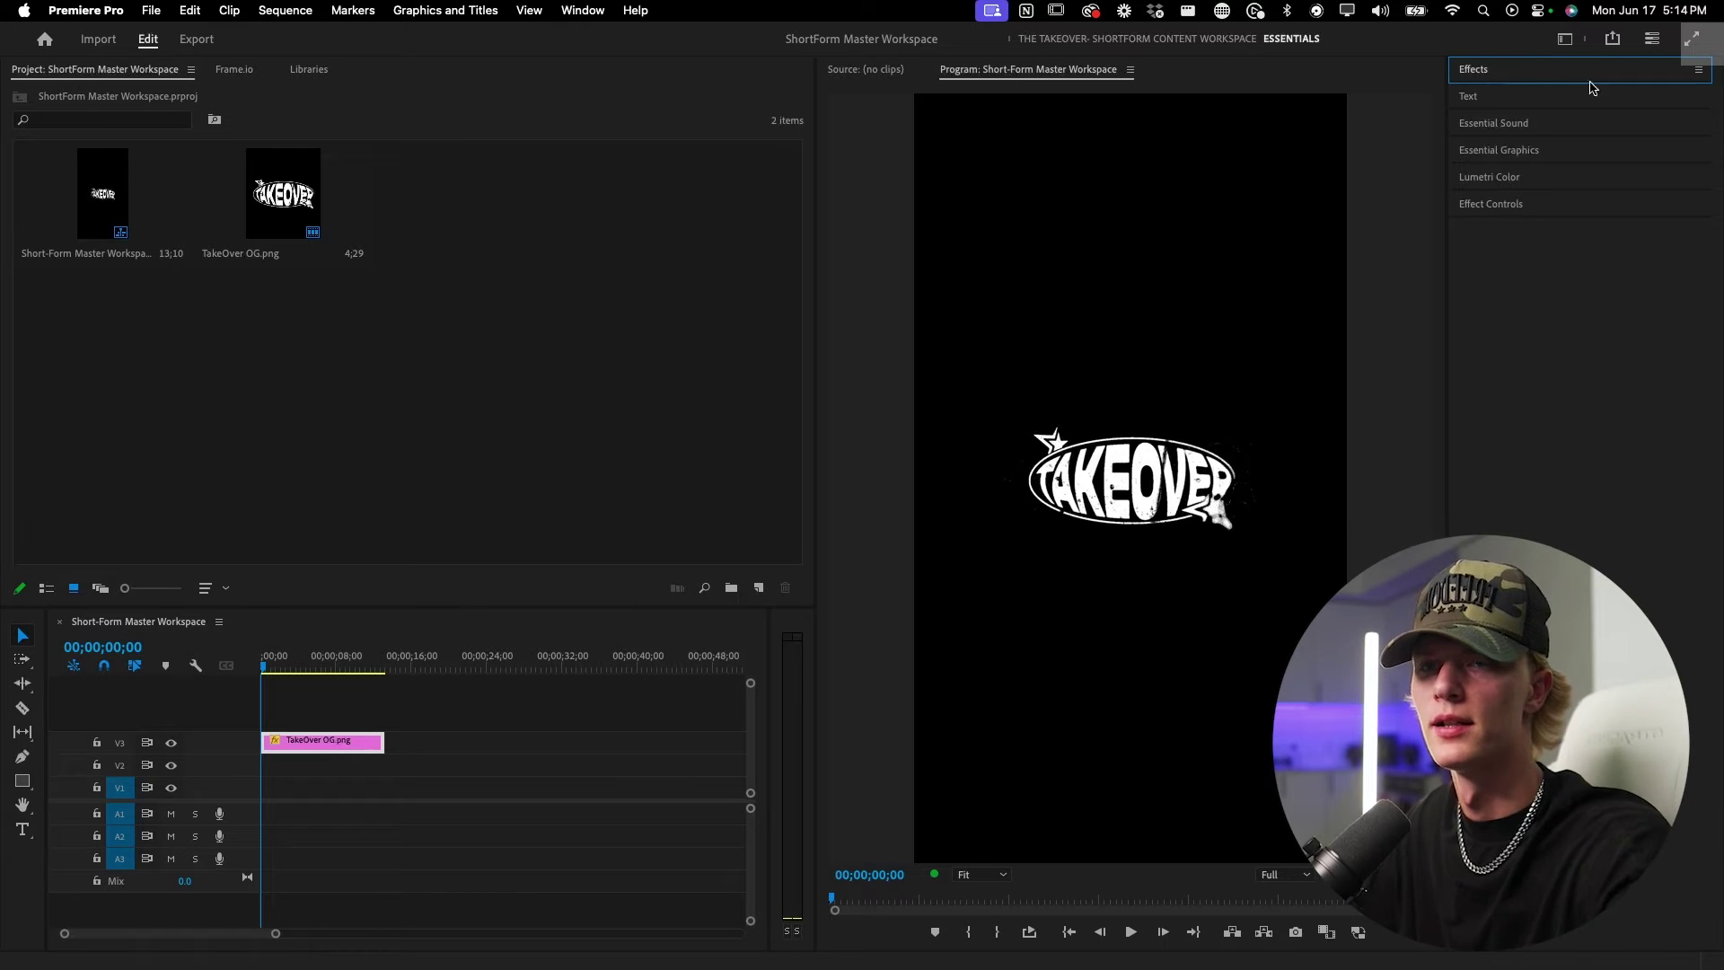
Keep Effects collapsed at the top of the right stack, then widen the Project bin and timeline.
click(1529, 65)
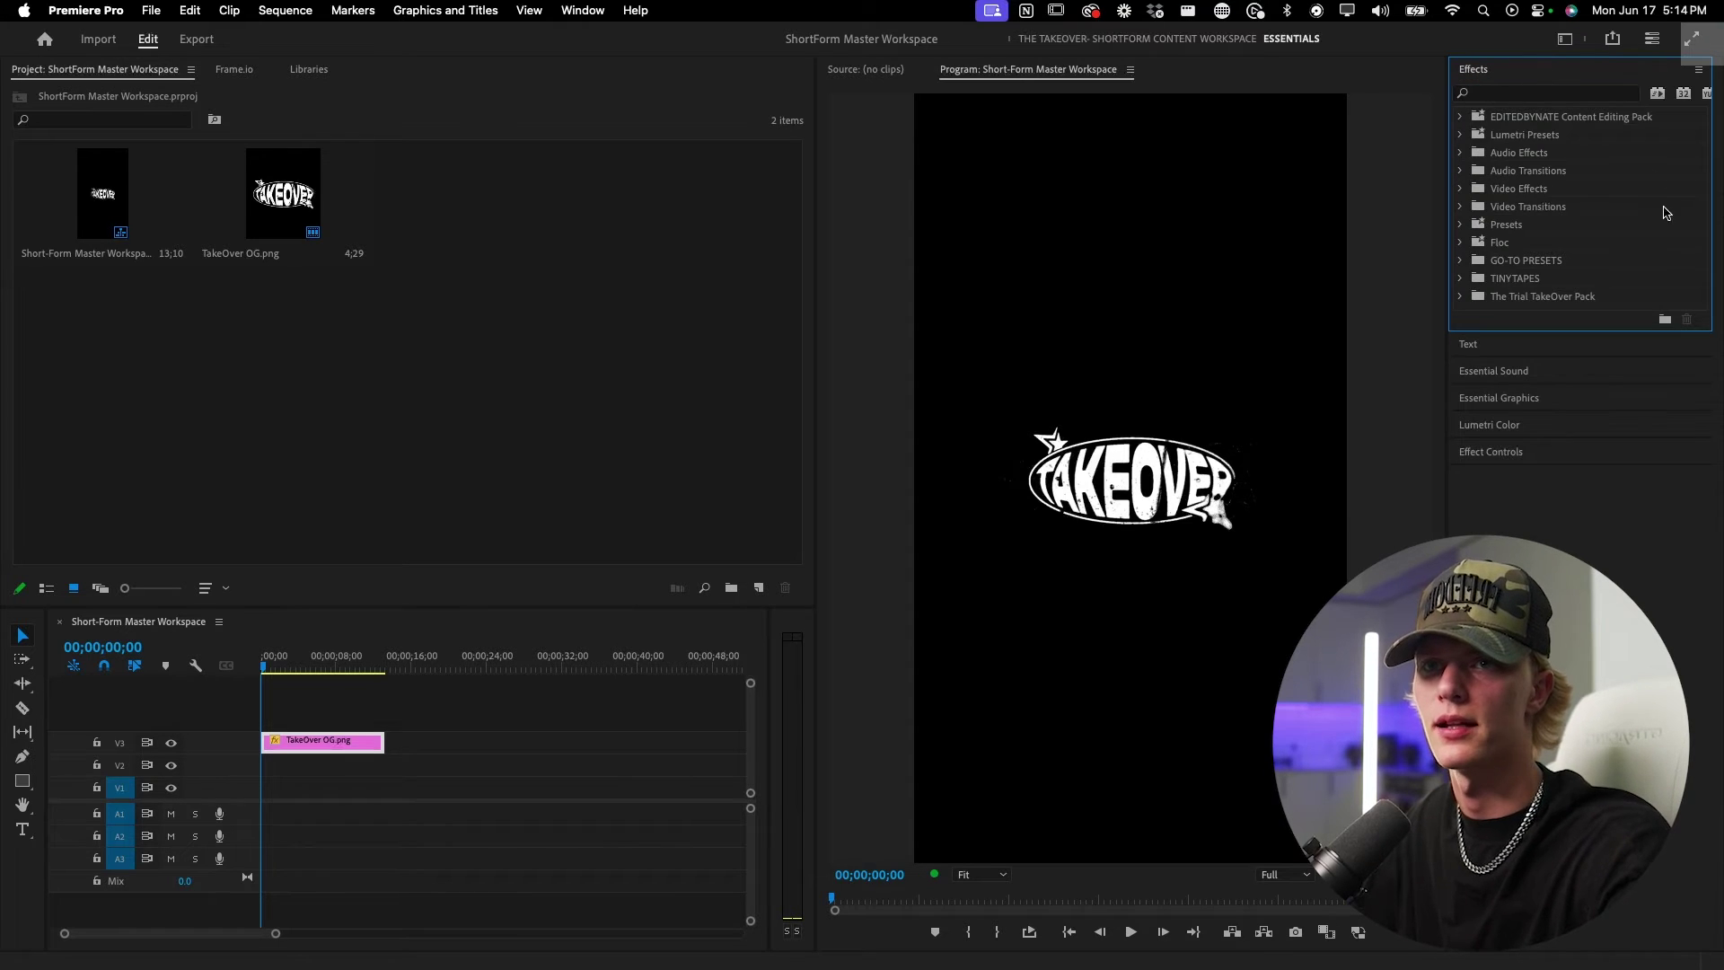
click(1544, 74)
click(1503, 74)
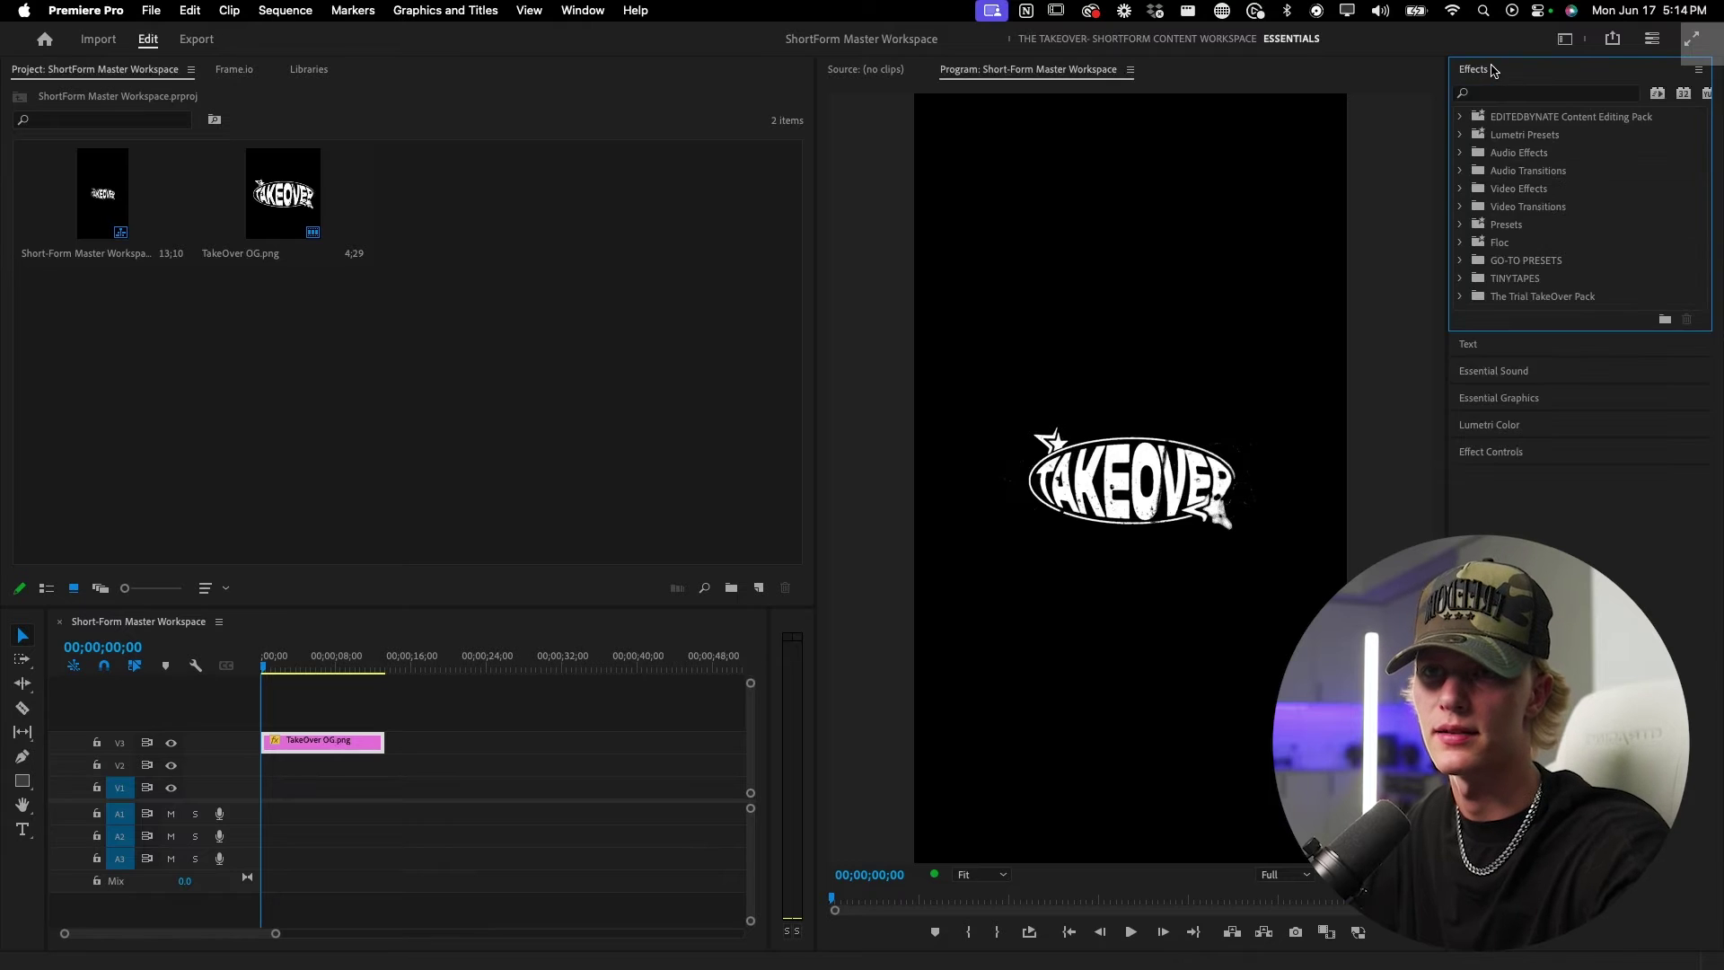
drag(1503, 74, 1557, 344)
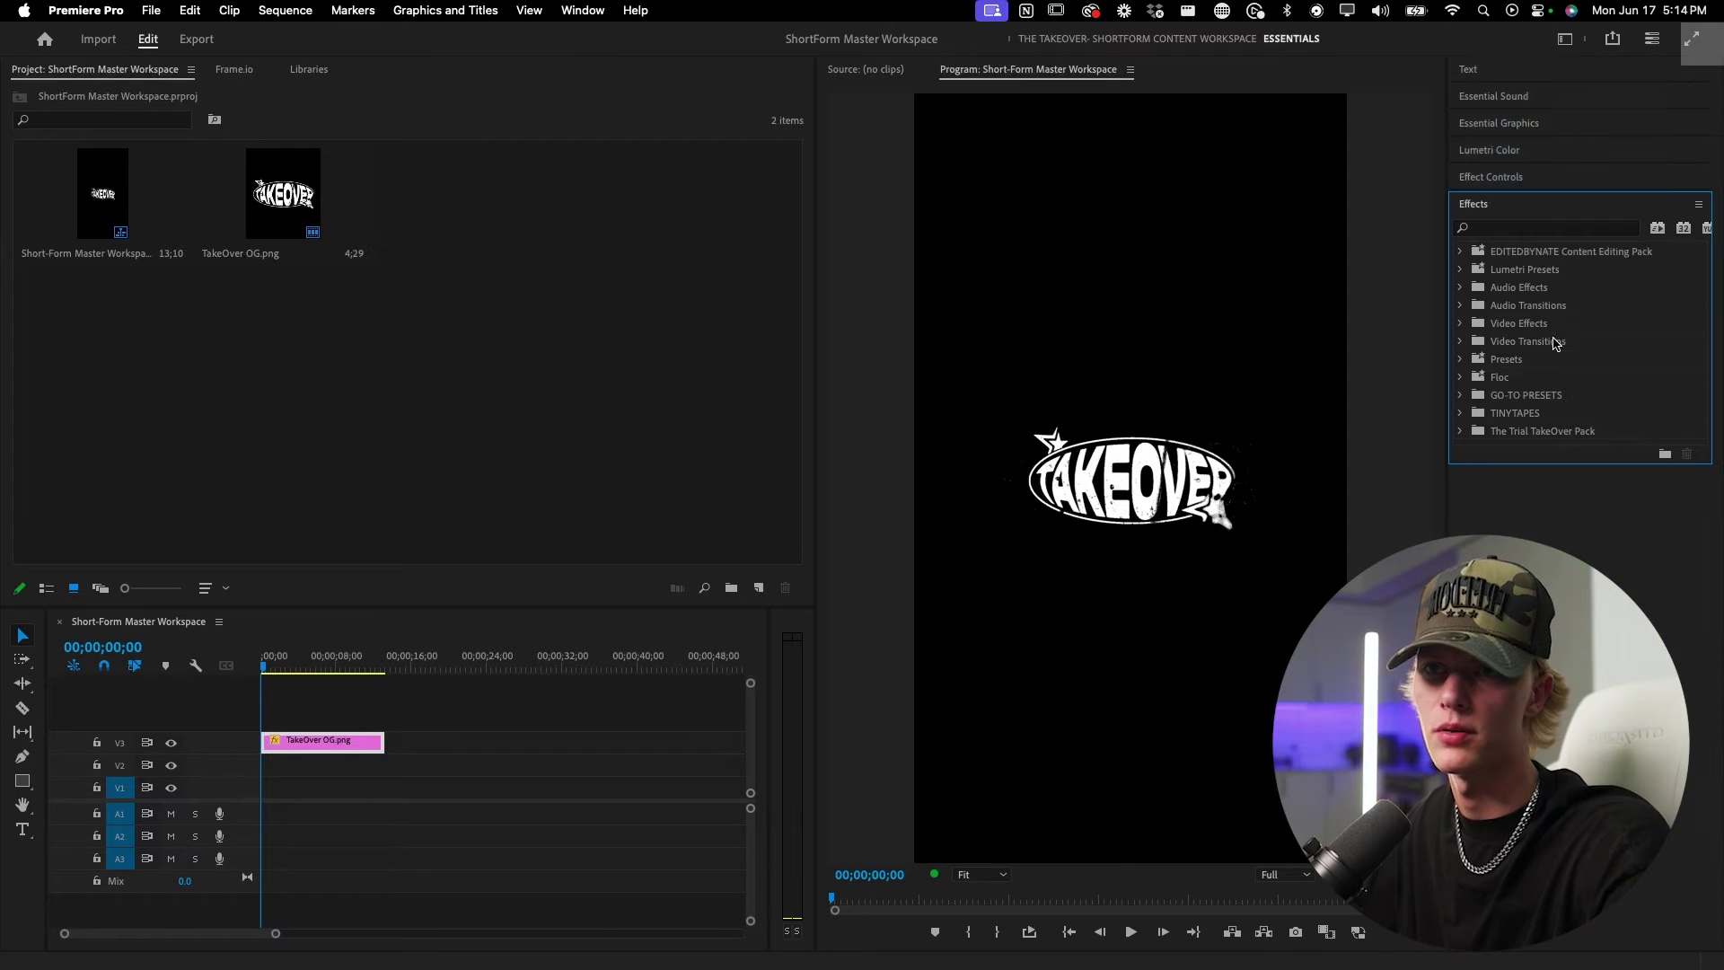
click(1474, 205)
click(1473, 205)
drag(1473, 205, 1473, 75)
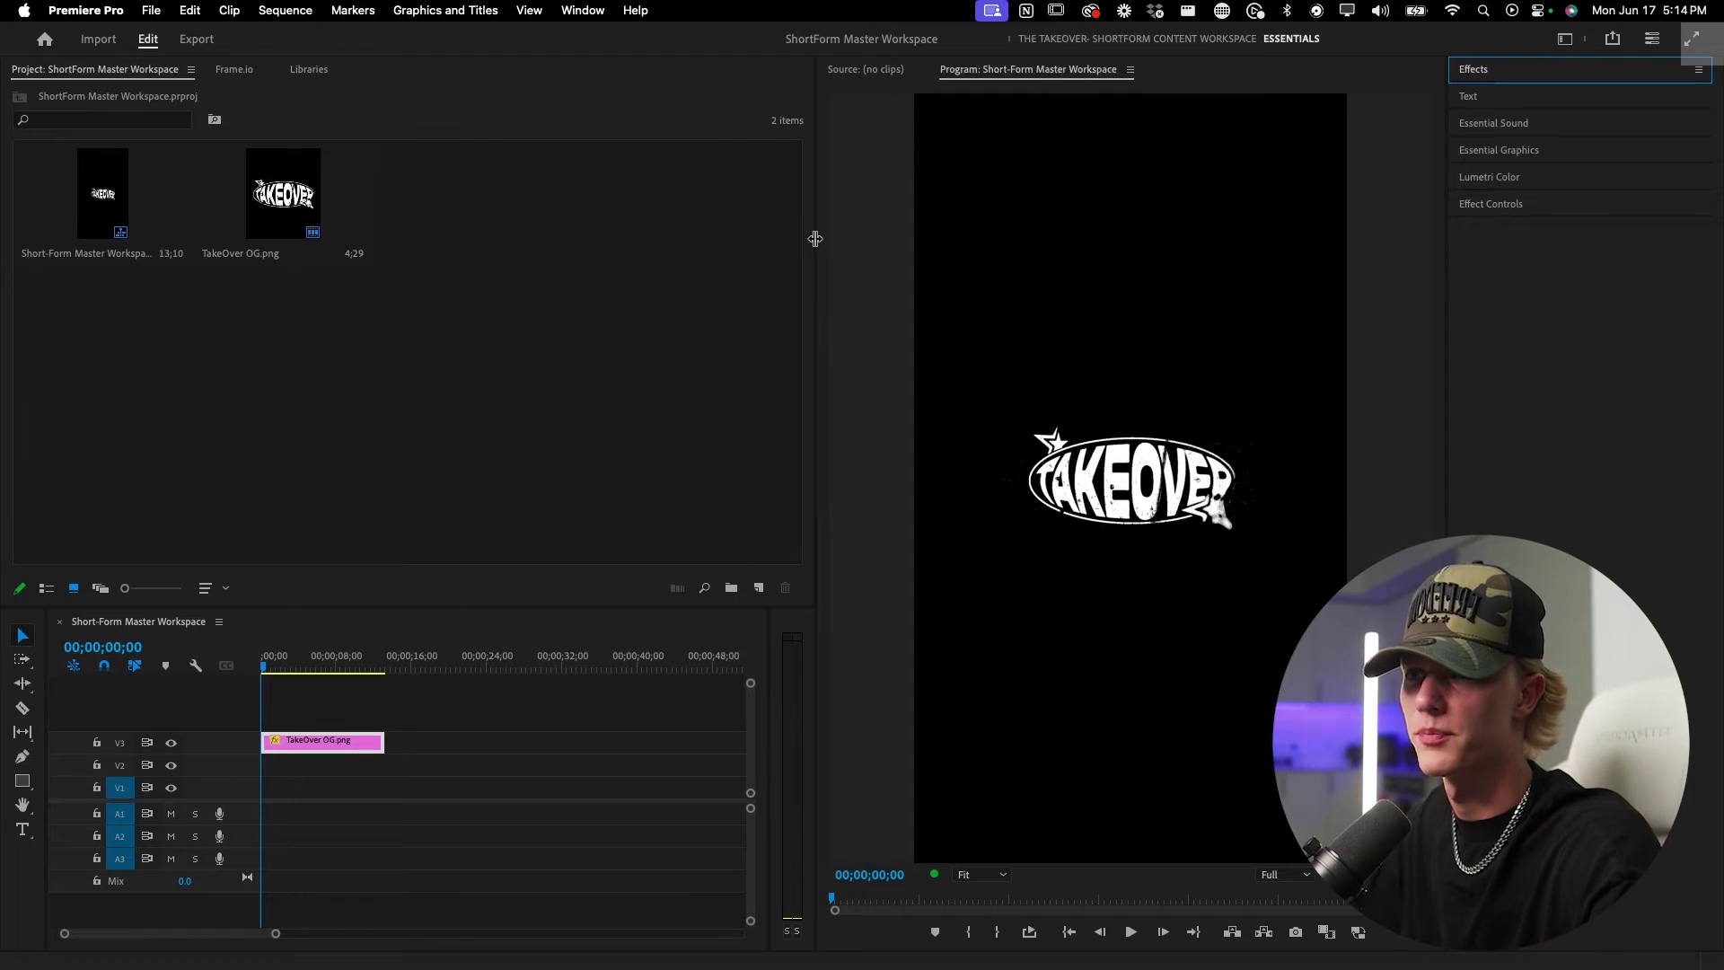
drag(815, 238, 1036, 263)
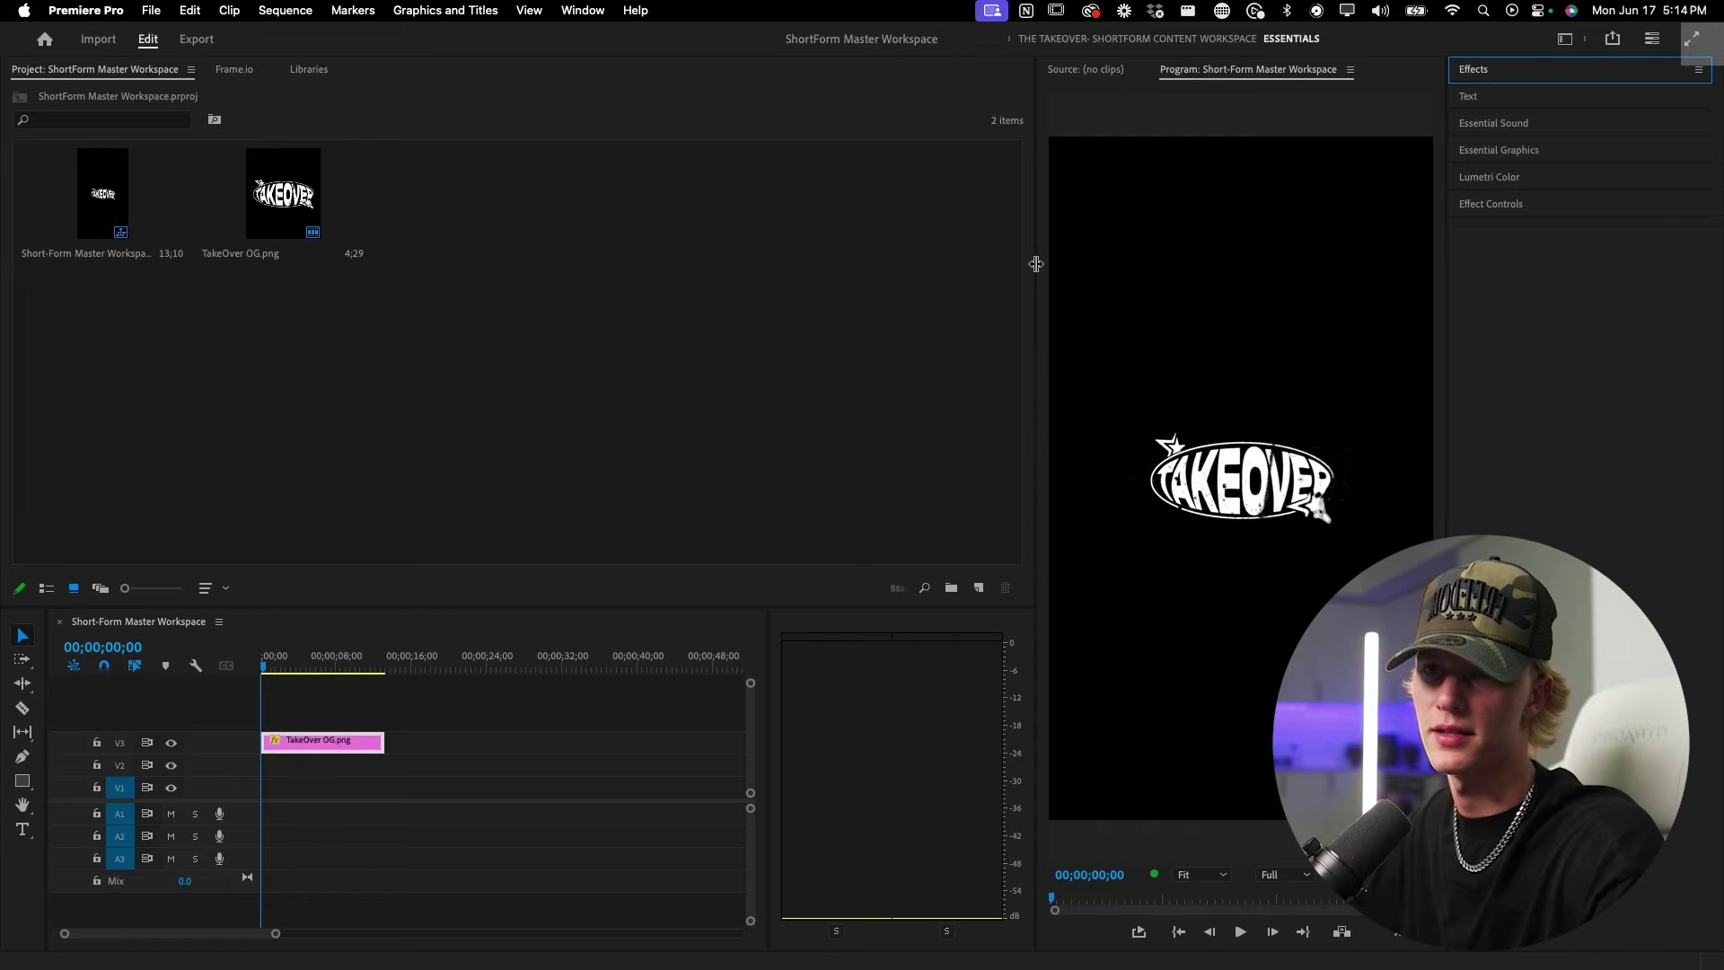
drag(771, 742, 994, 745)
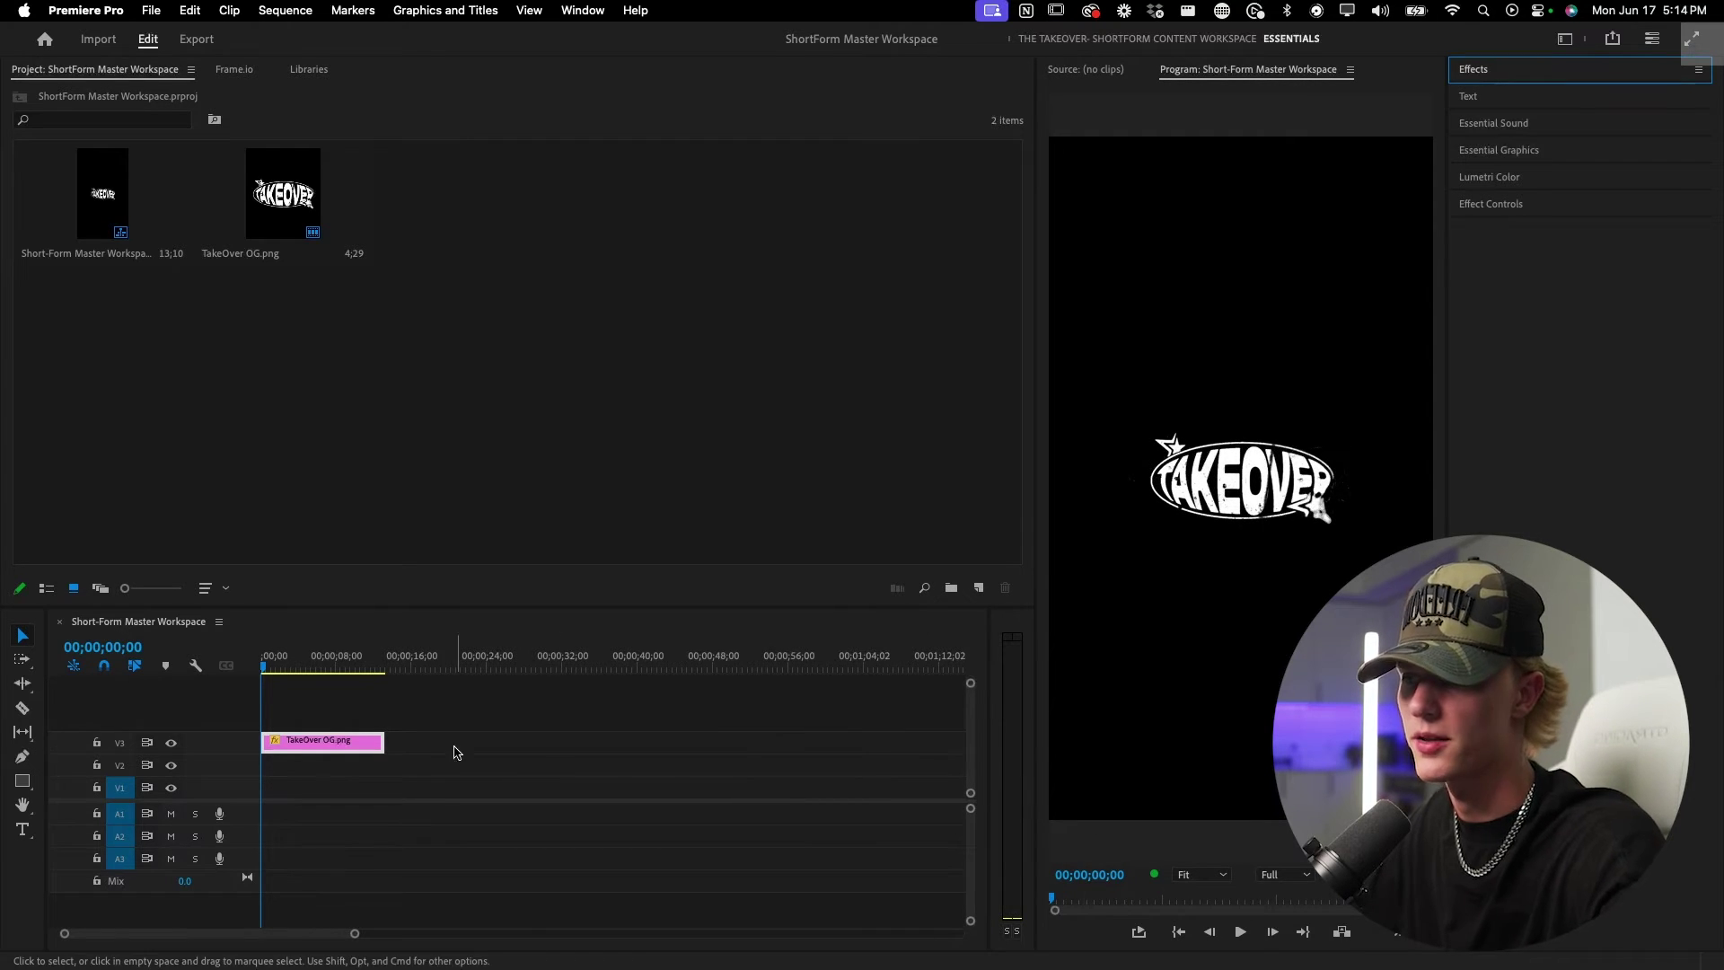
Scrub the sequence to preview the logo, return to 00;00;00;00, and select both Project bin items.
drag(267, 666, 476, 667)
key(Home)
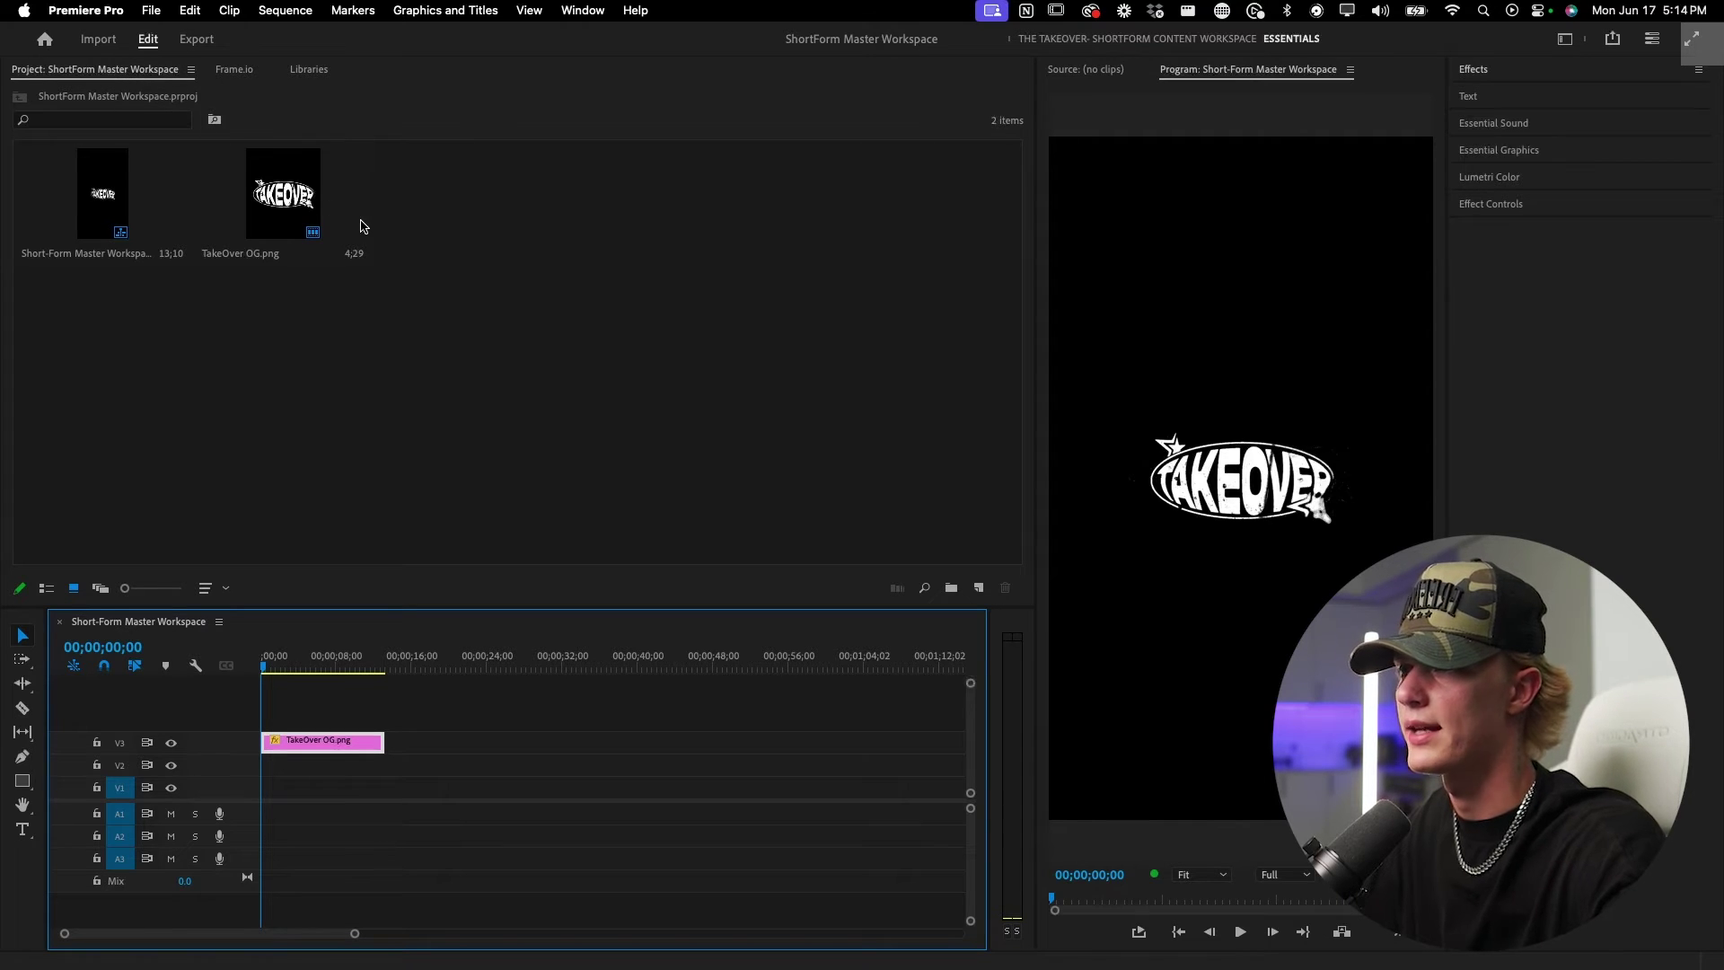
drag(537, 230, 79, 194)
Move the Project bin into a narrow panel beside Libraries and raise the divider for a taller timeline.
drag(88, 76, 1015, 275)
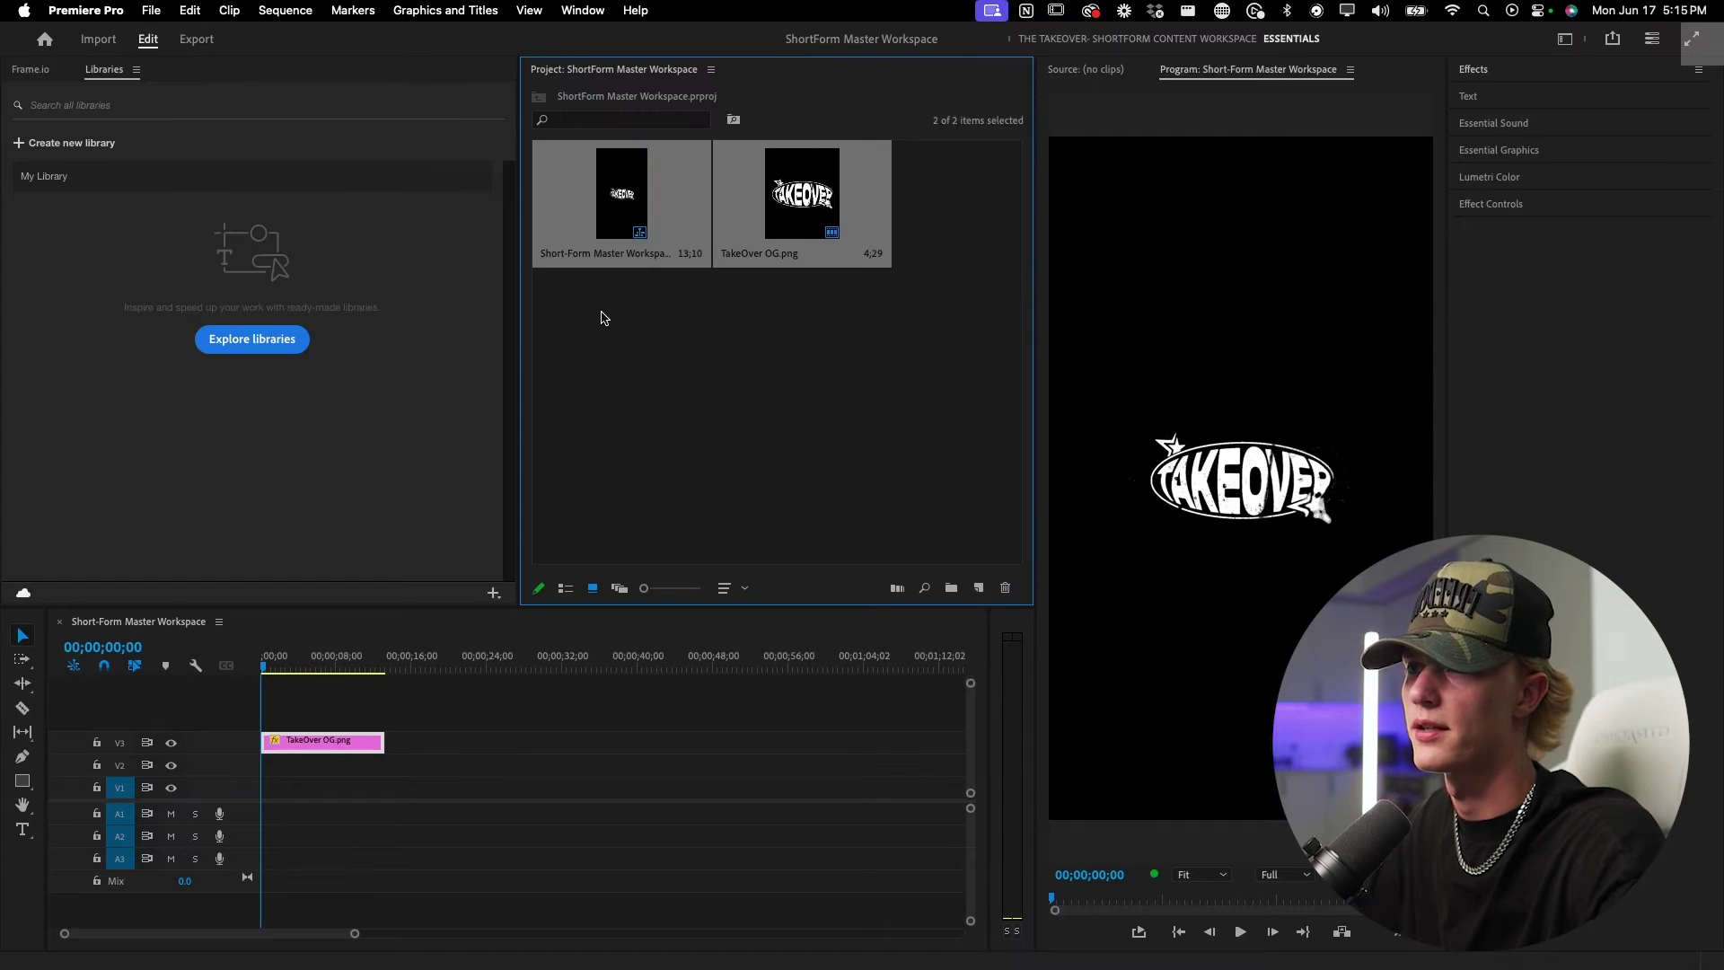
drag(519, 334, 725, 344)
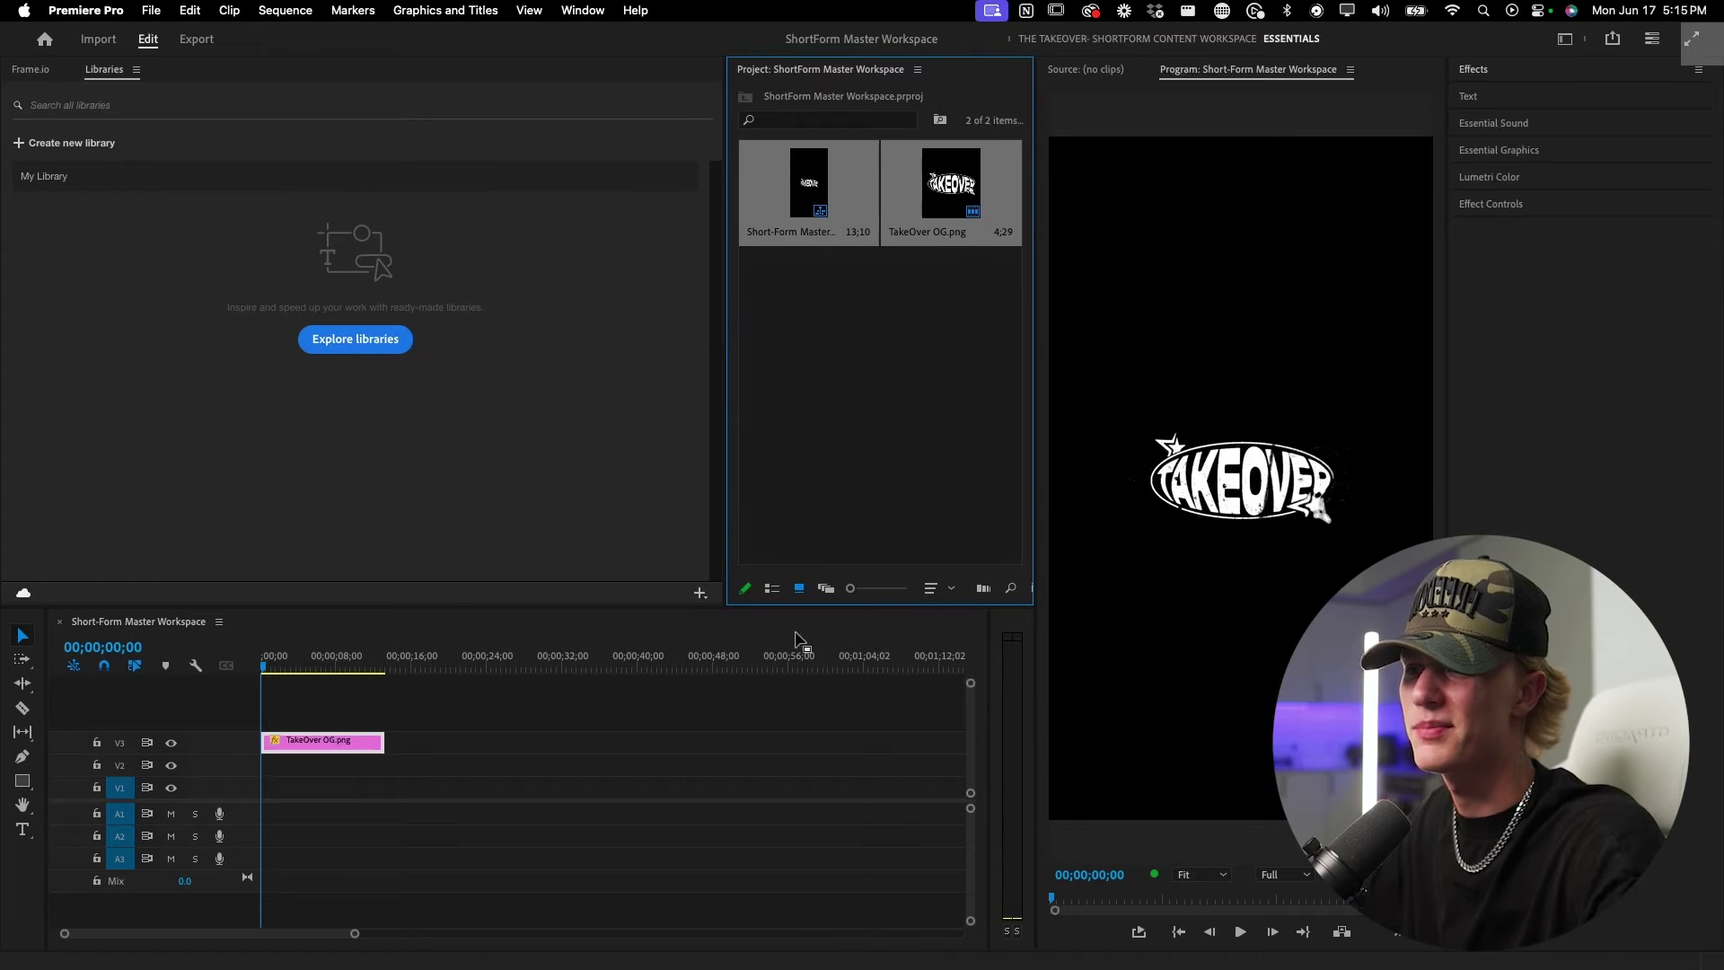
drag(744, 607, 737, 494)
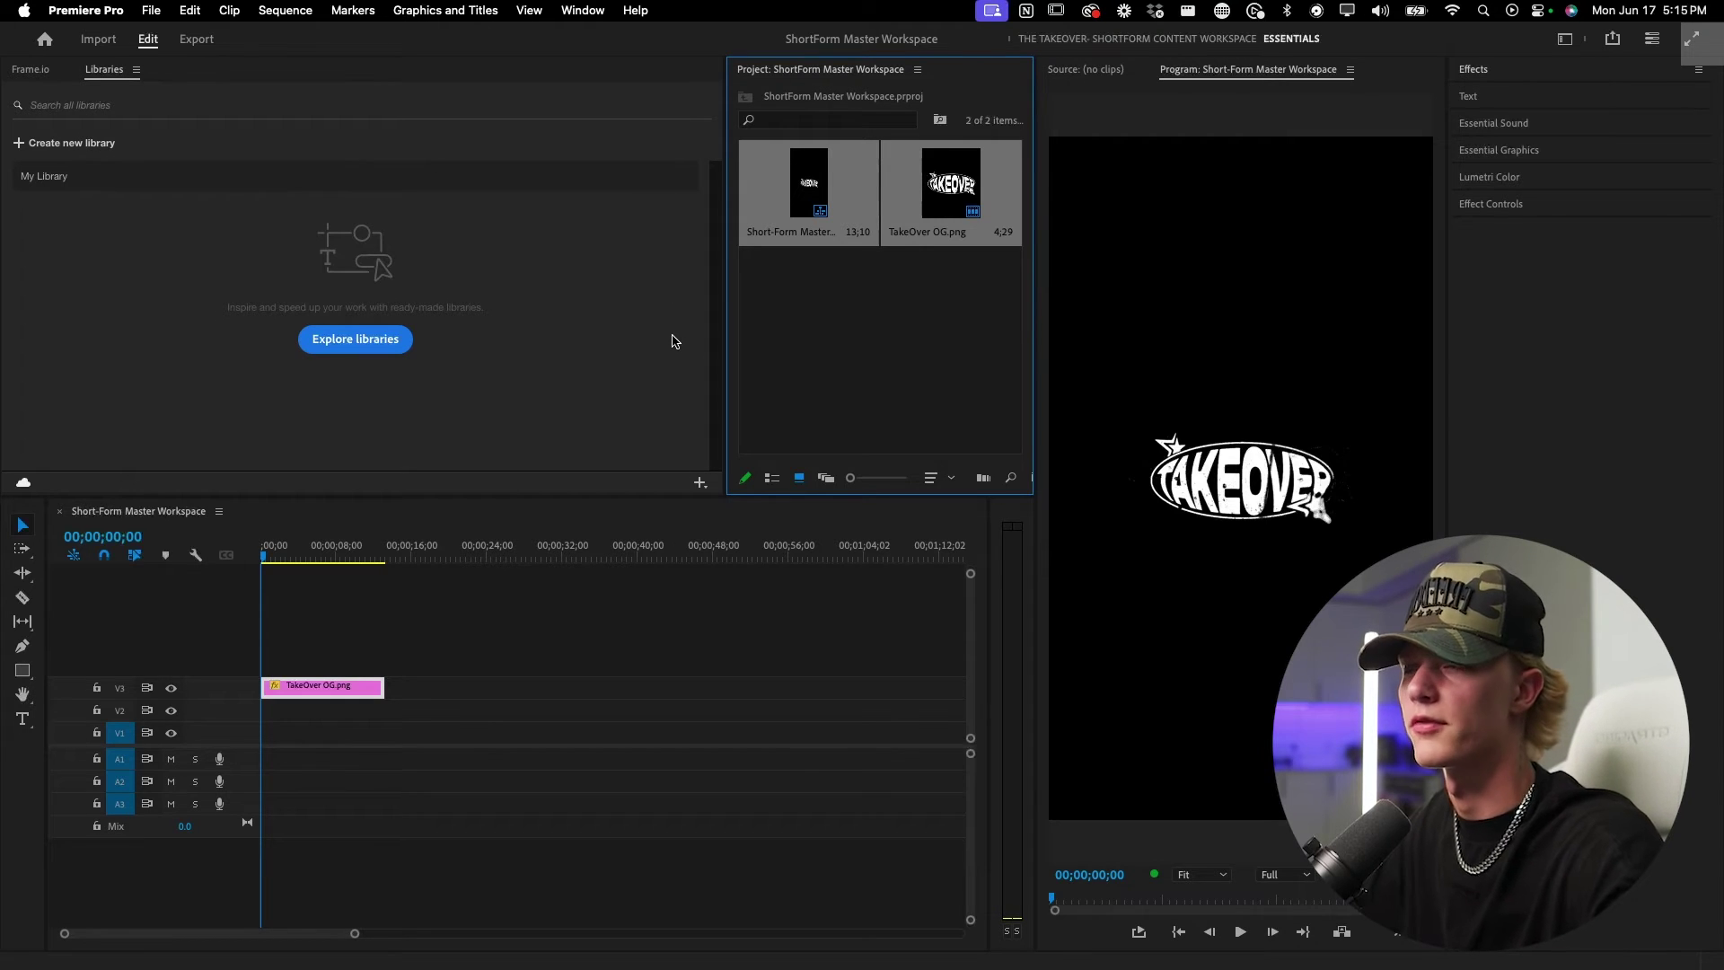
Dock Effect Controls from the right stack into the top-left group with Frame.io and Libraries.
click(579, 10)
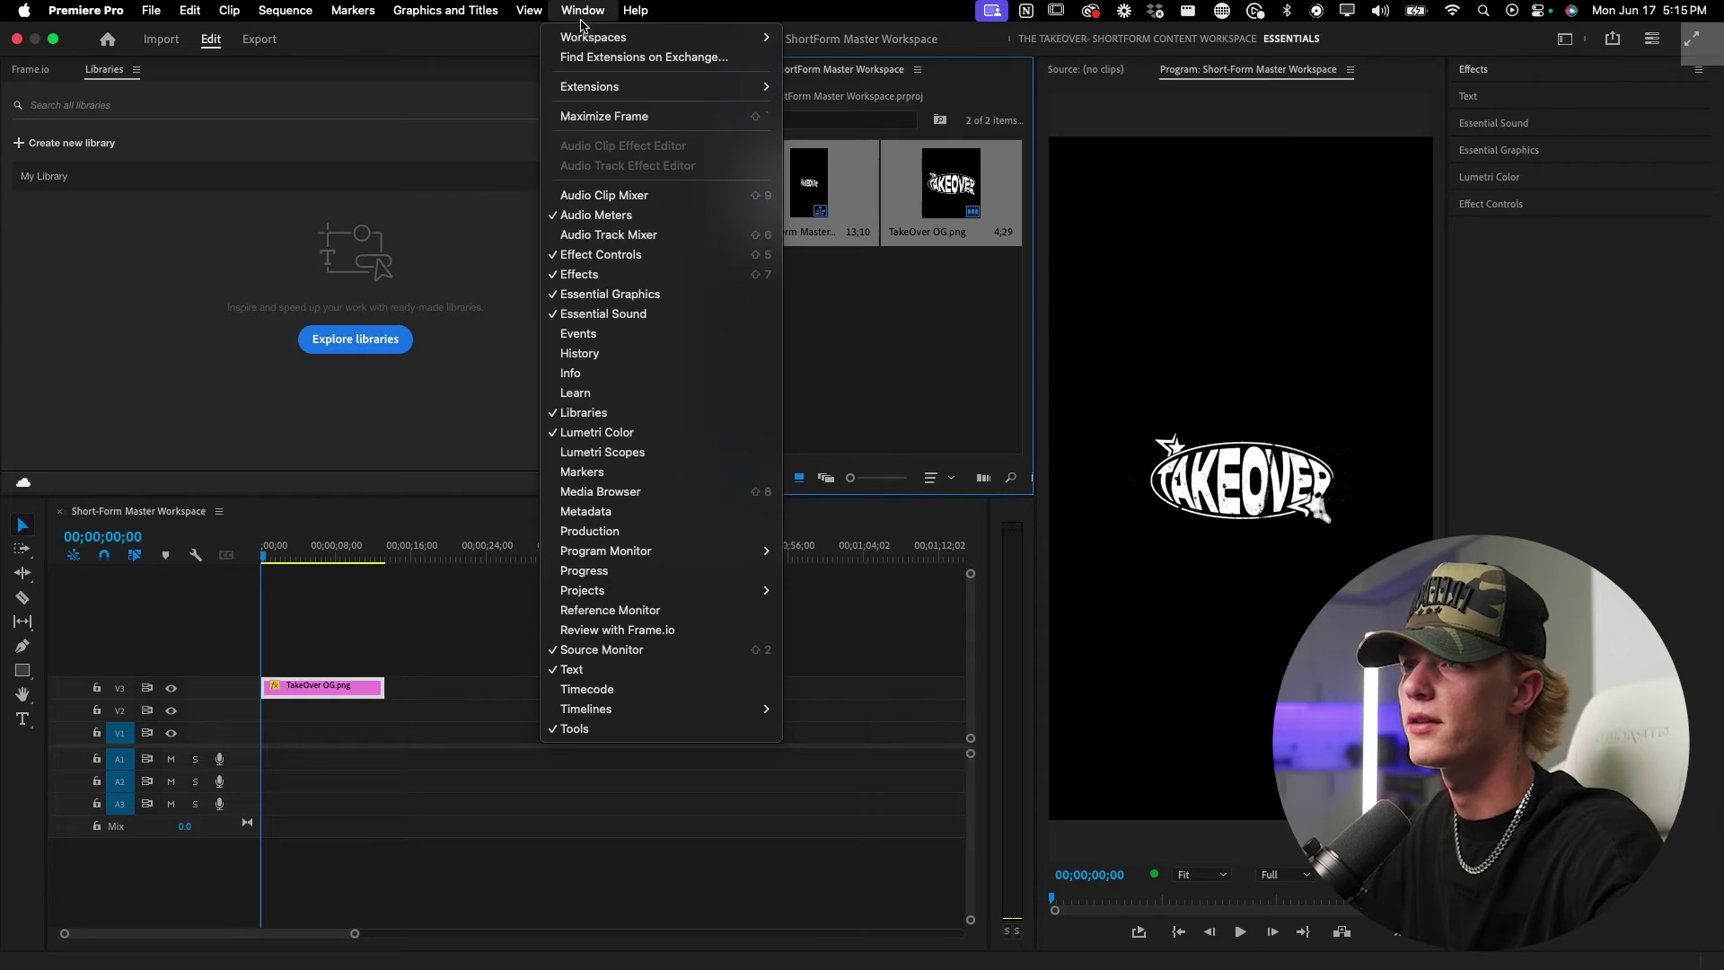
mouse_move(529, 10)
click(223, 96)
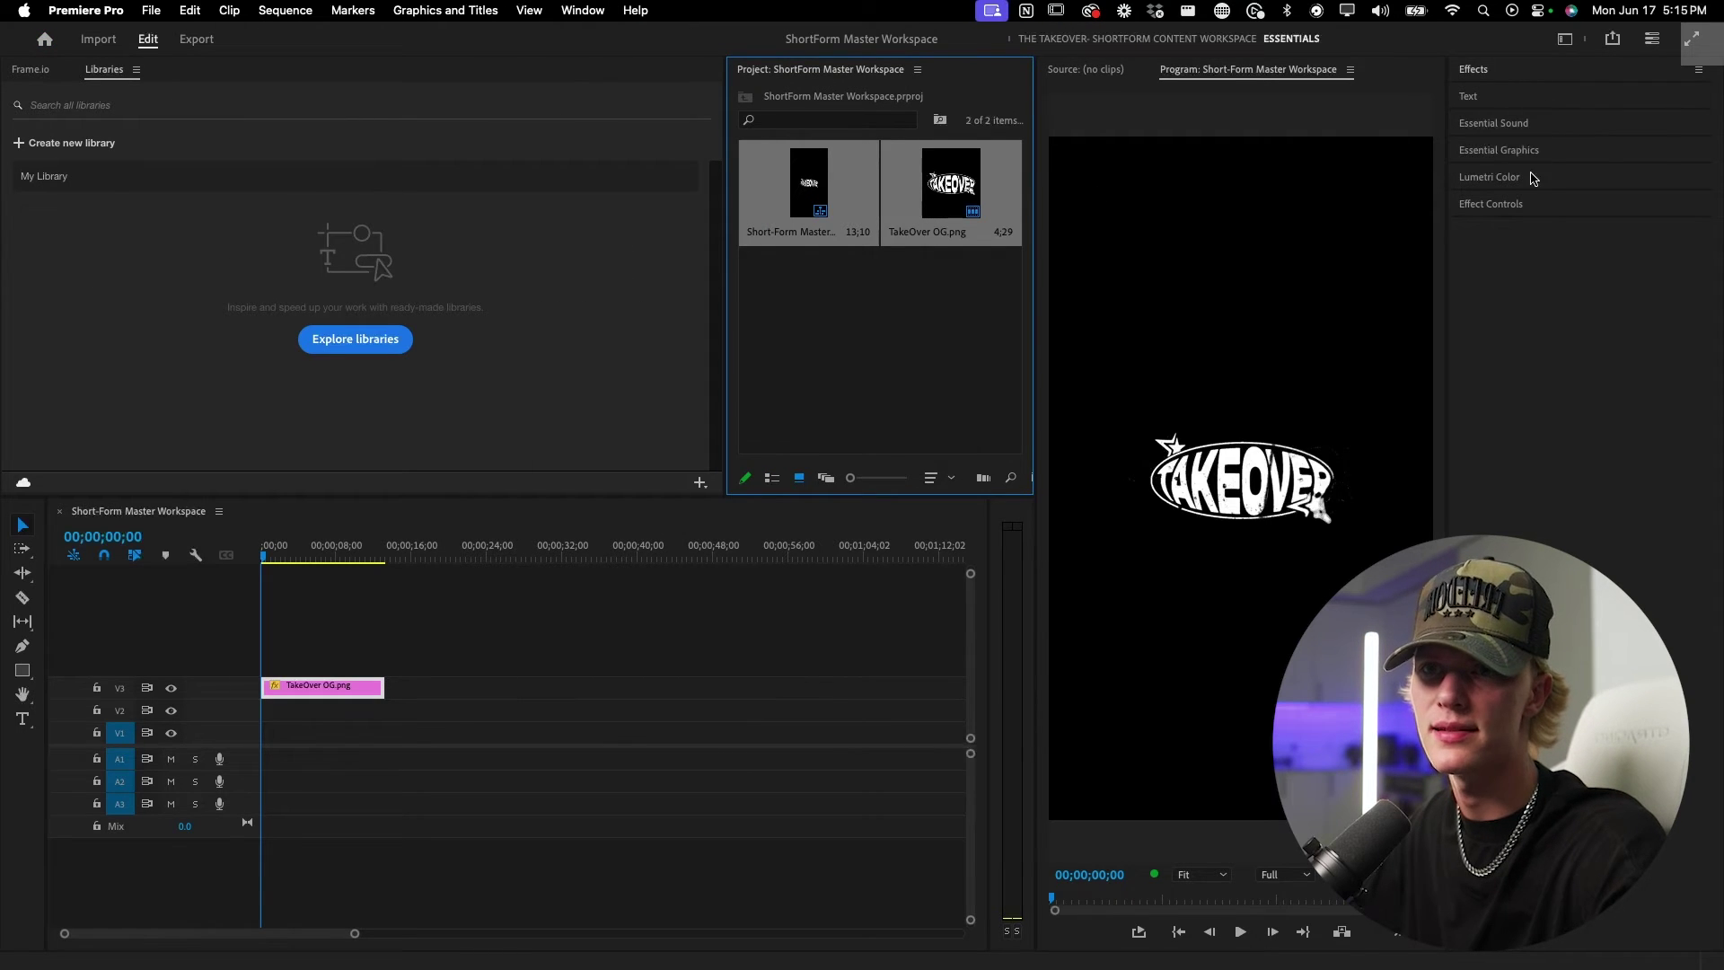
click(1509, 206)
click(1505, 206)
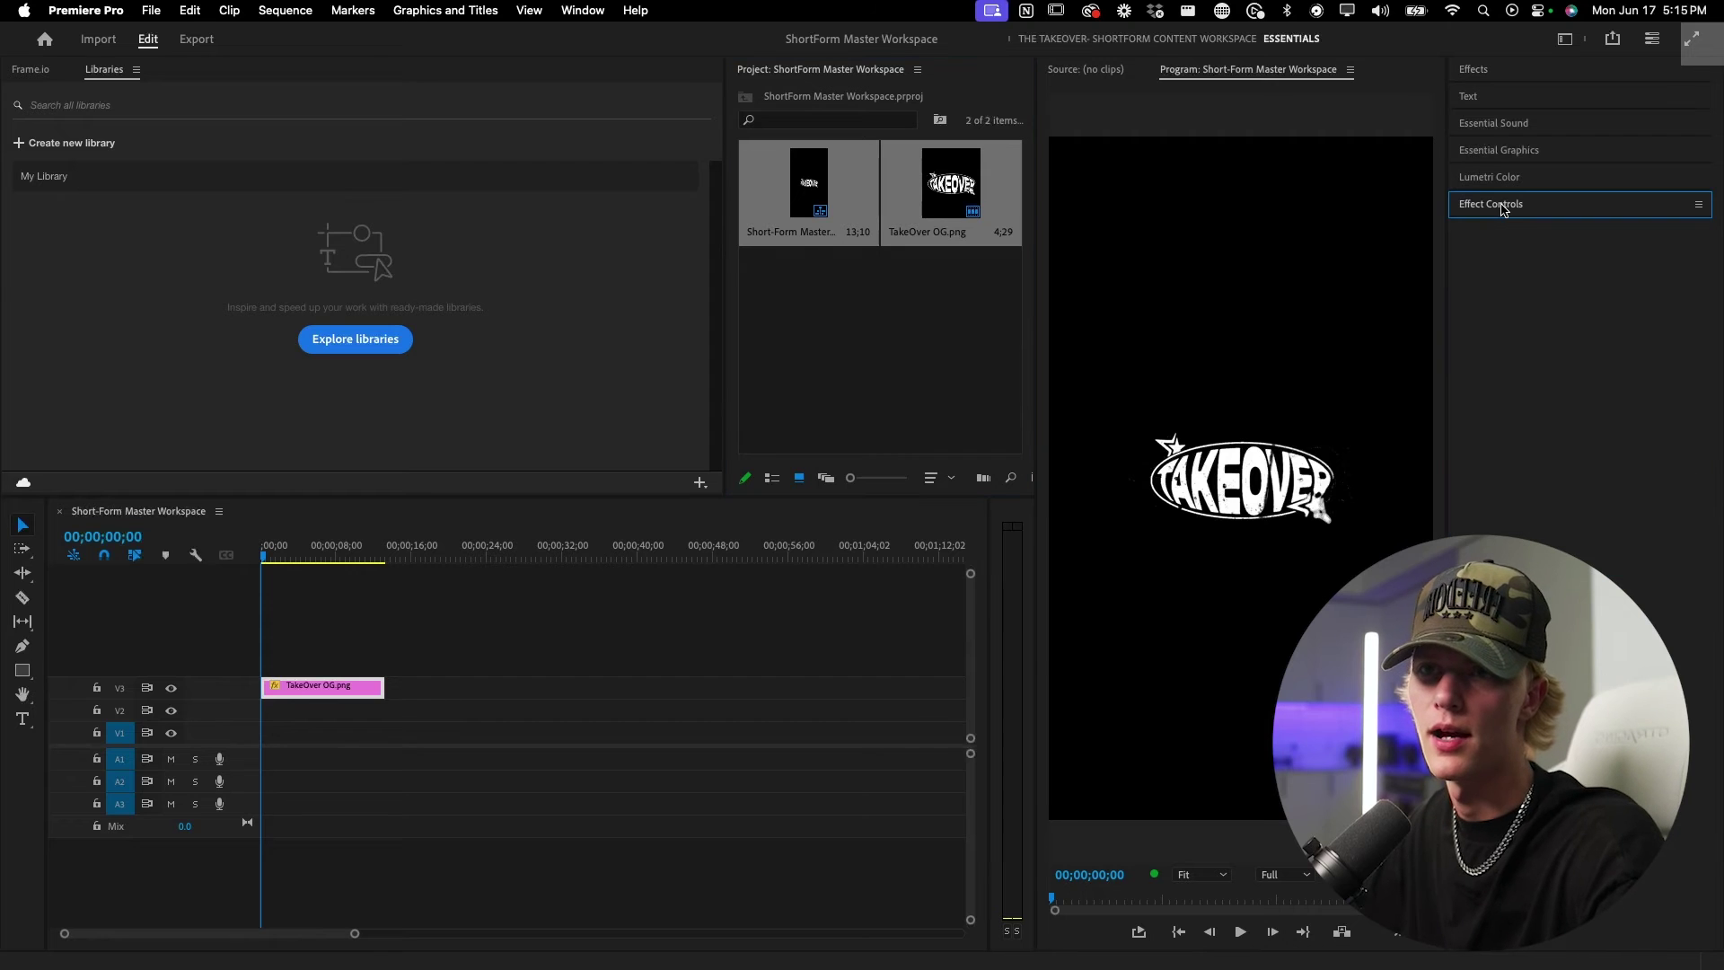
drag(1506, 208, 35, 74)
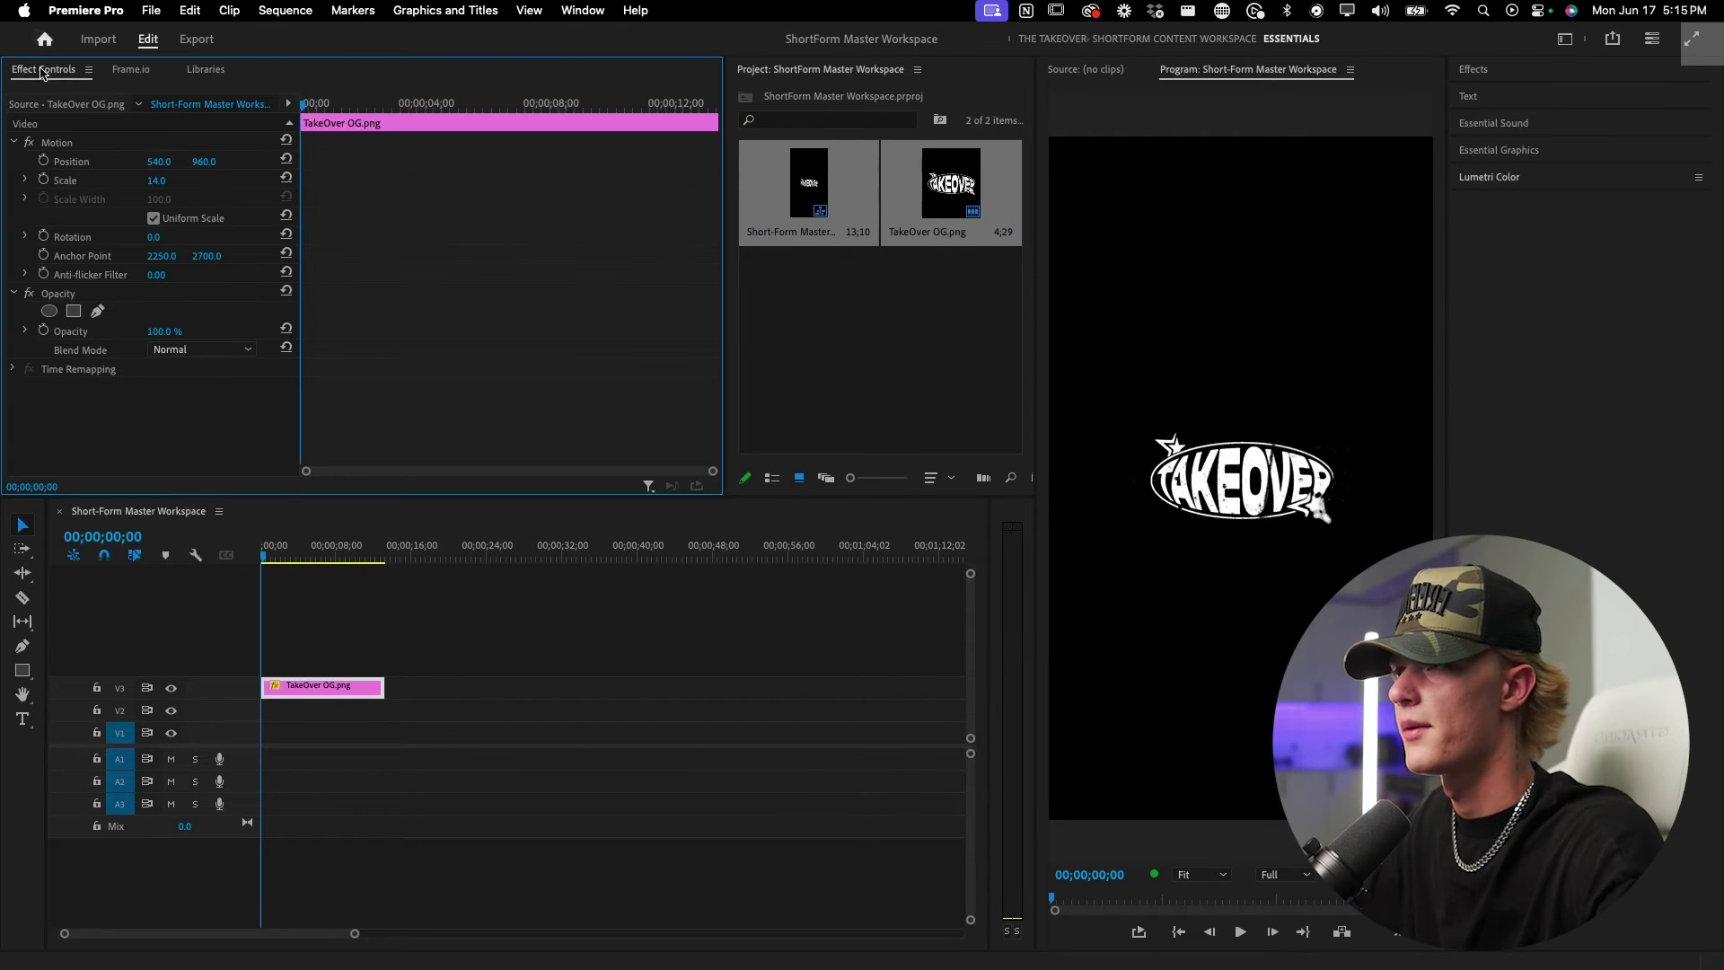
Dock the Text panel as a tab beside Effect Controls, keeping Effect Controls in front.
click(583, 10)
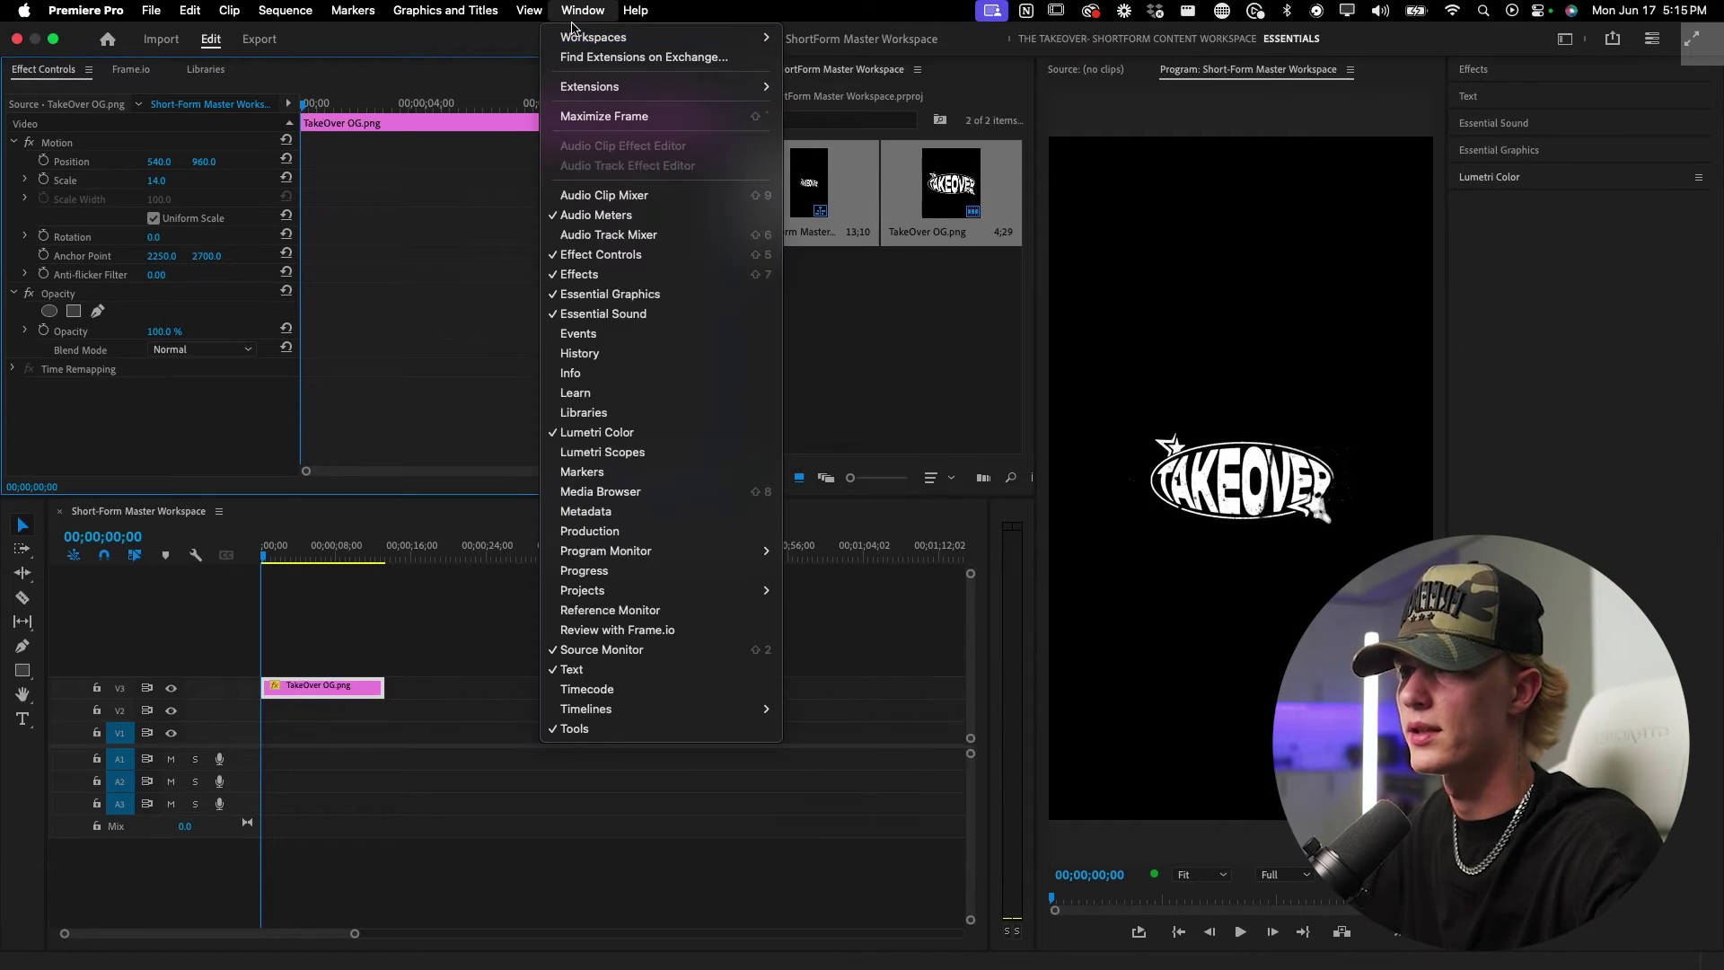
mouse_move(594, 17)
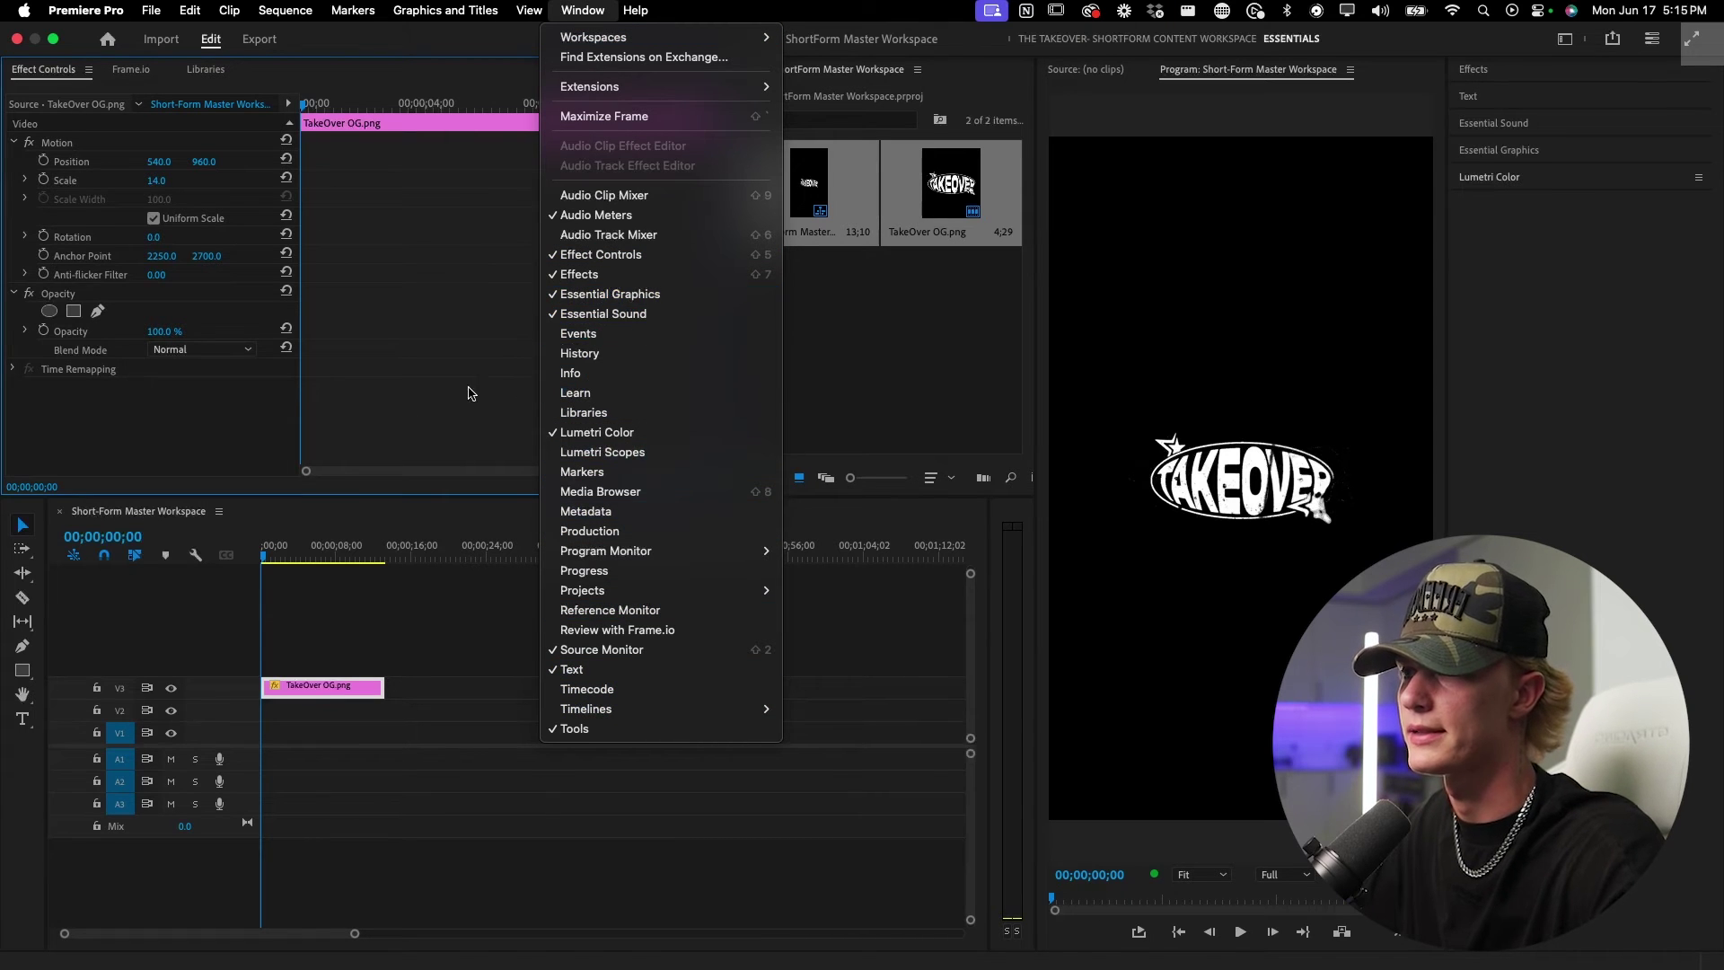
click(347, 431)
click(1483, 102)
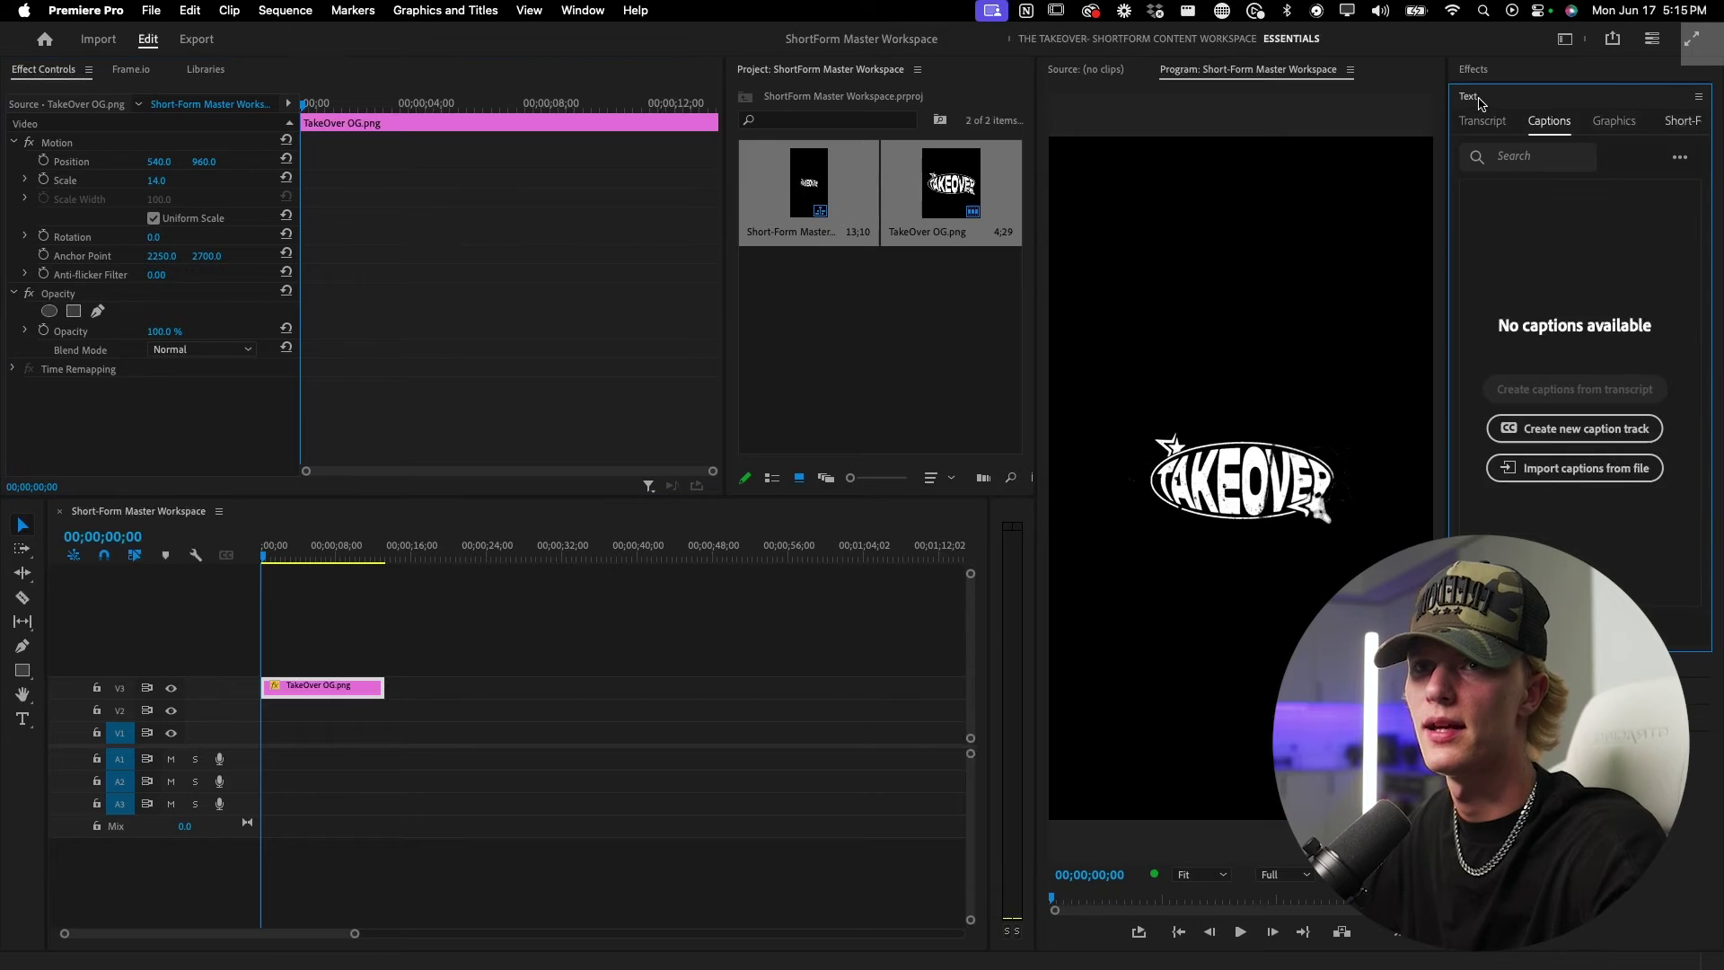
drag(1105, 70, 122, 72)
click(49, 72)
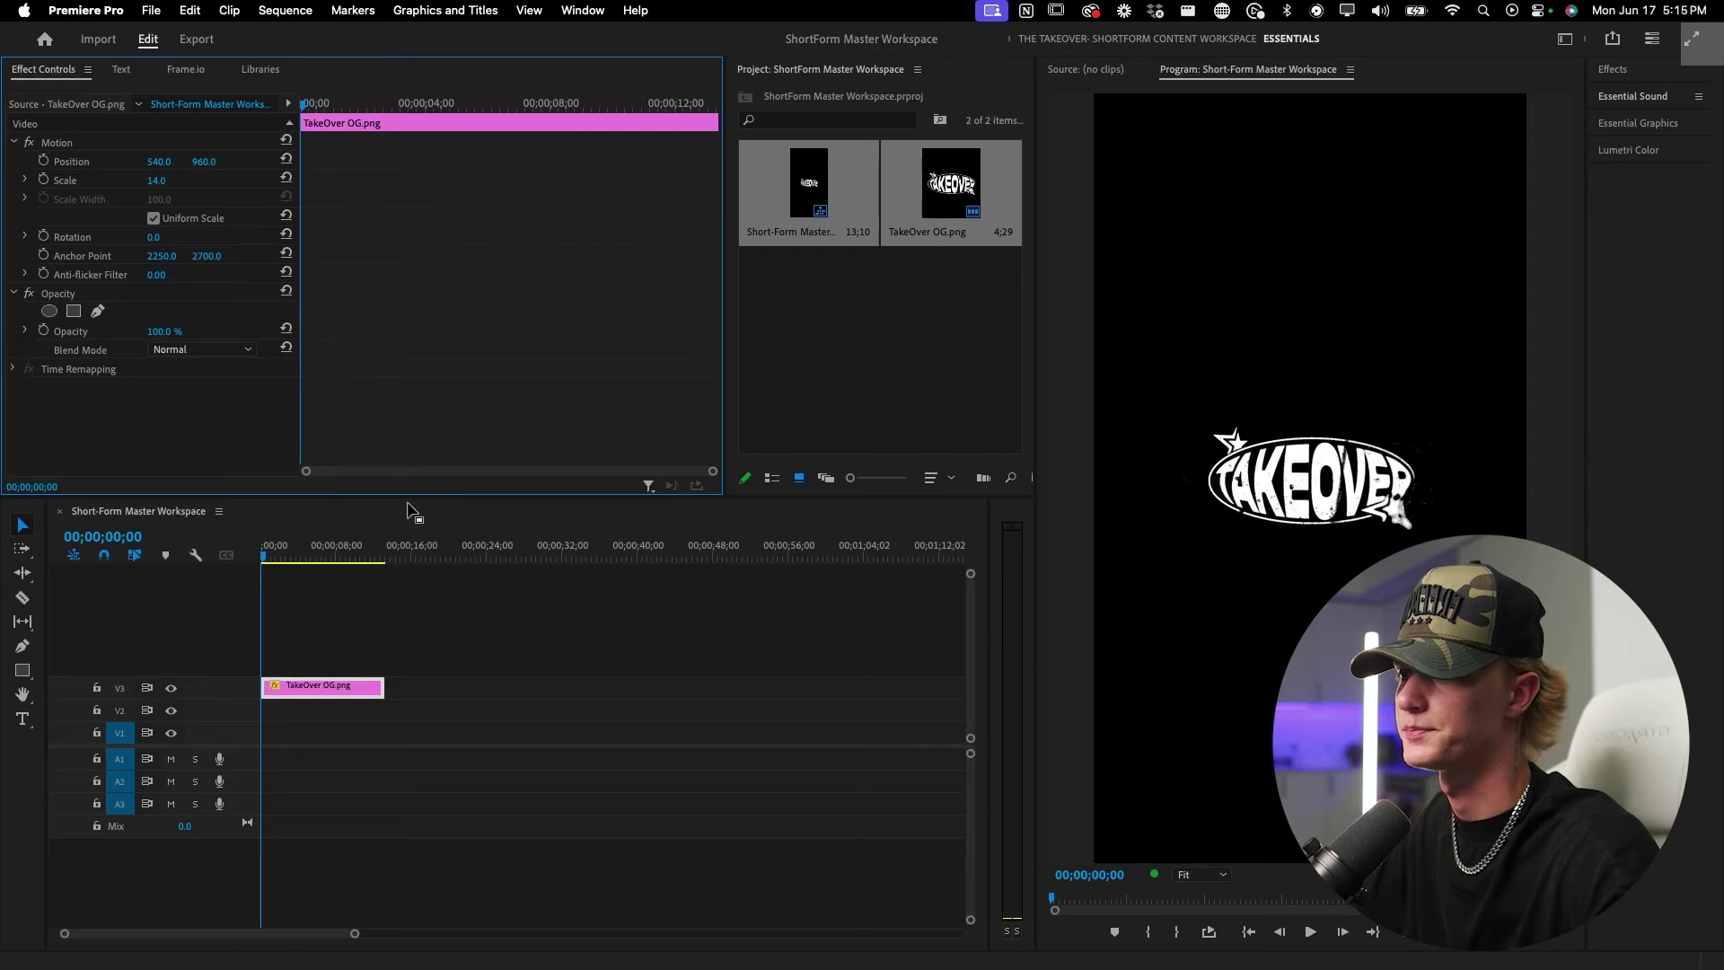
Delete the old logo clip from track V3.
click(467, 606)
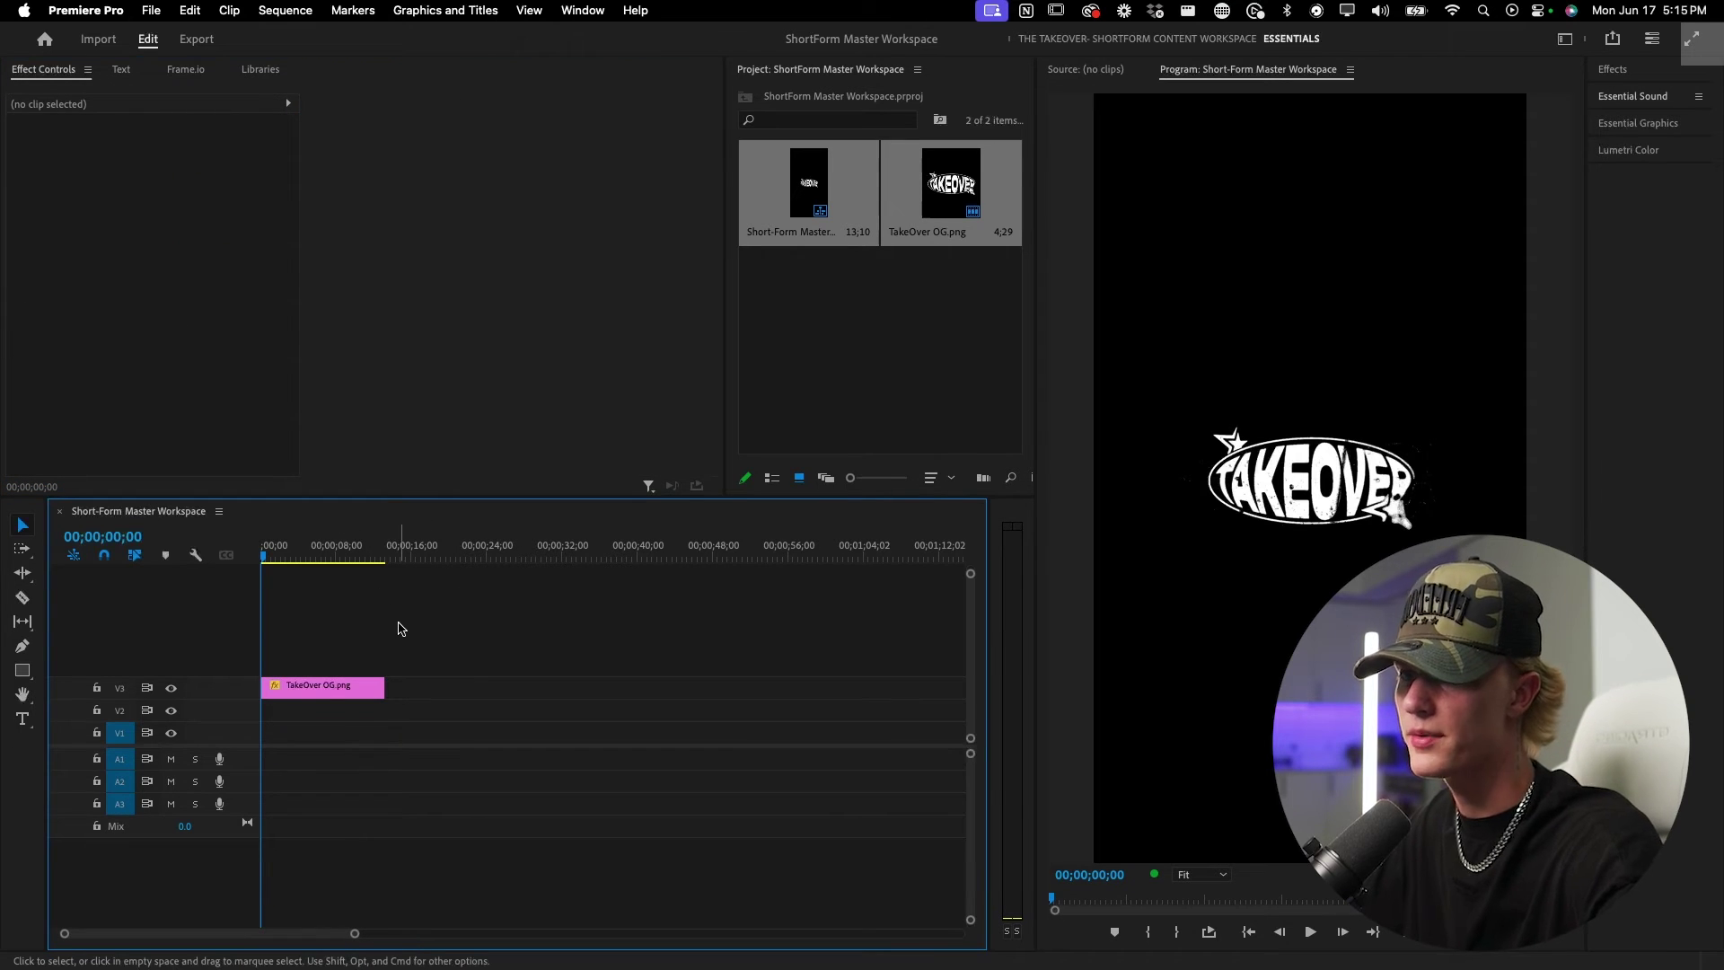
scroll(364, 676, up, 2)
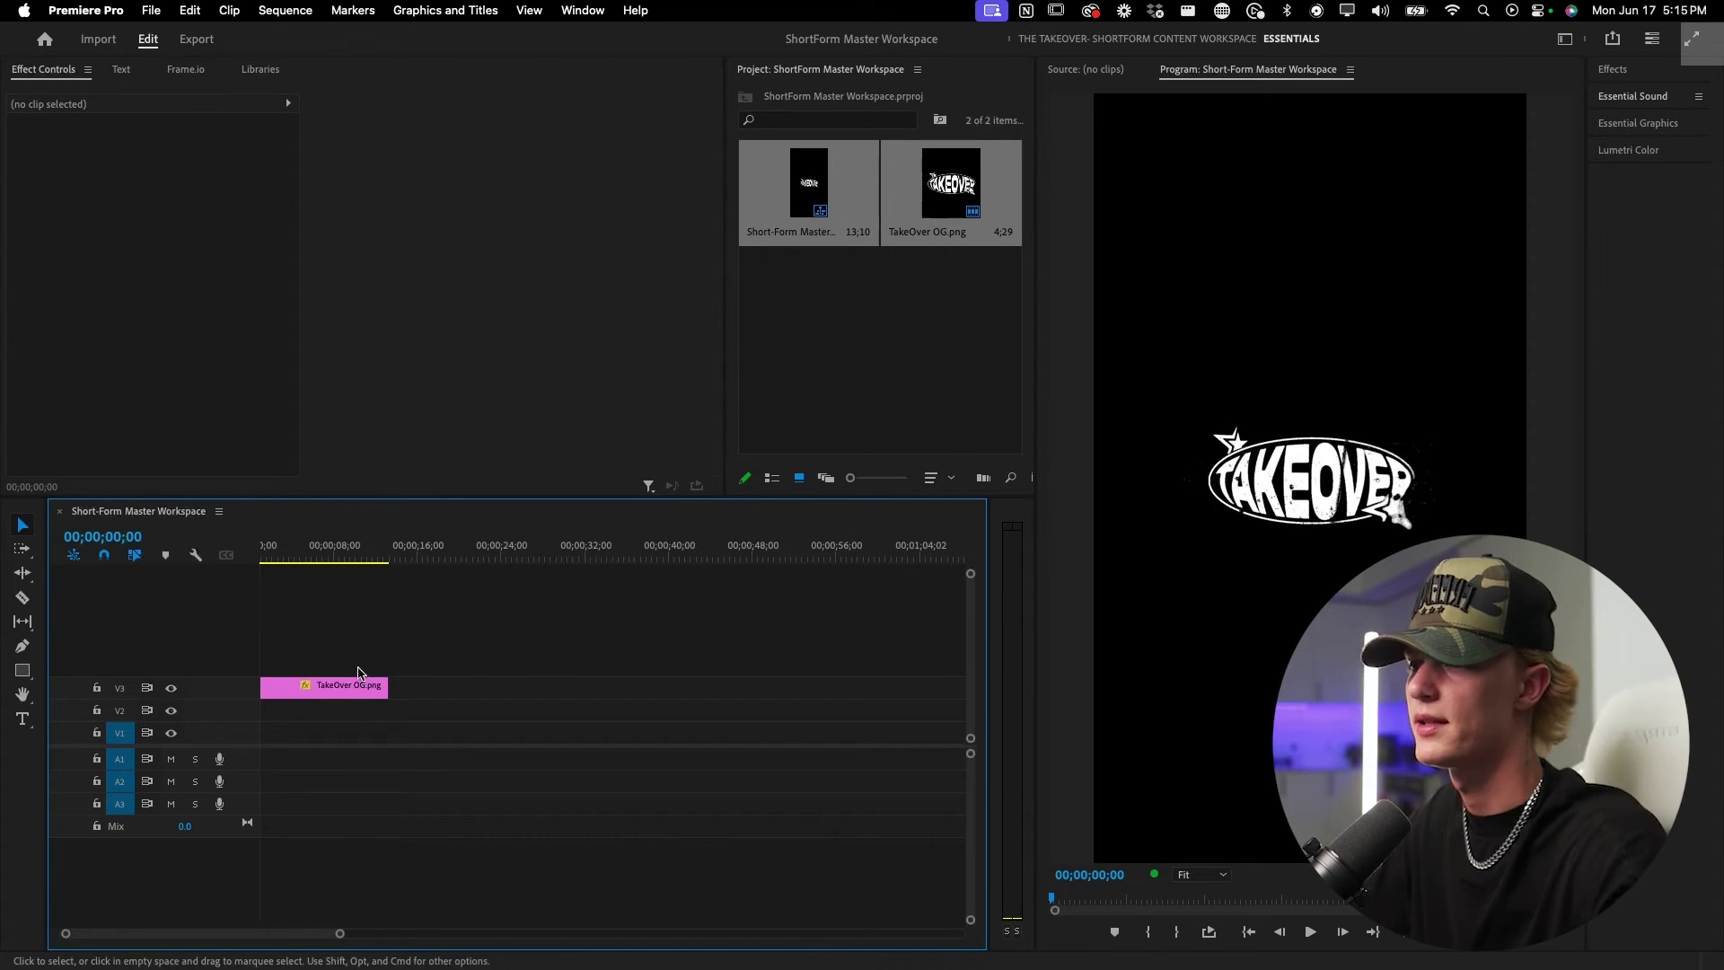
click(357, 692)
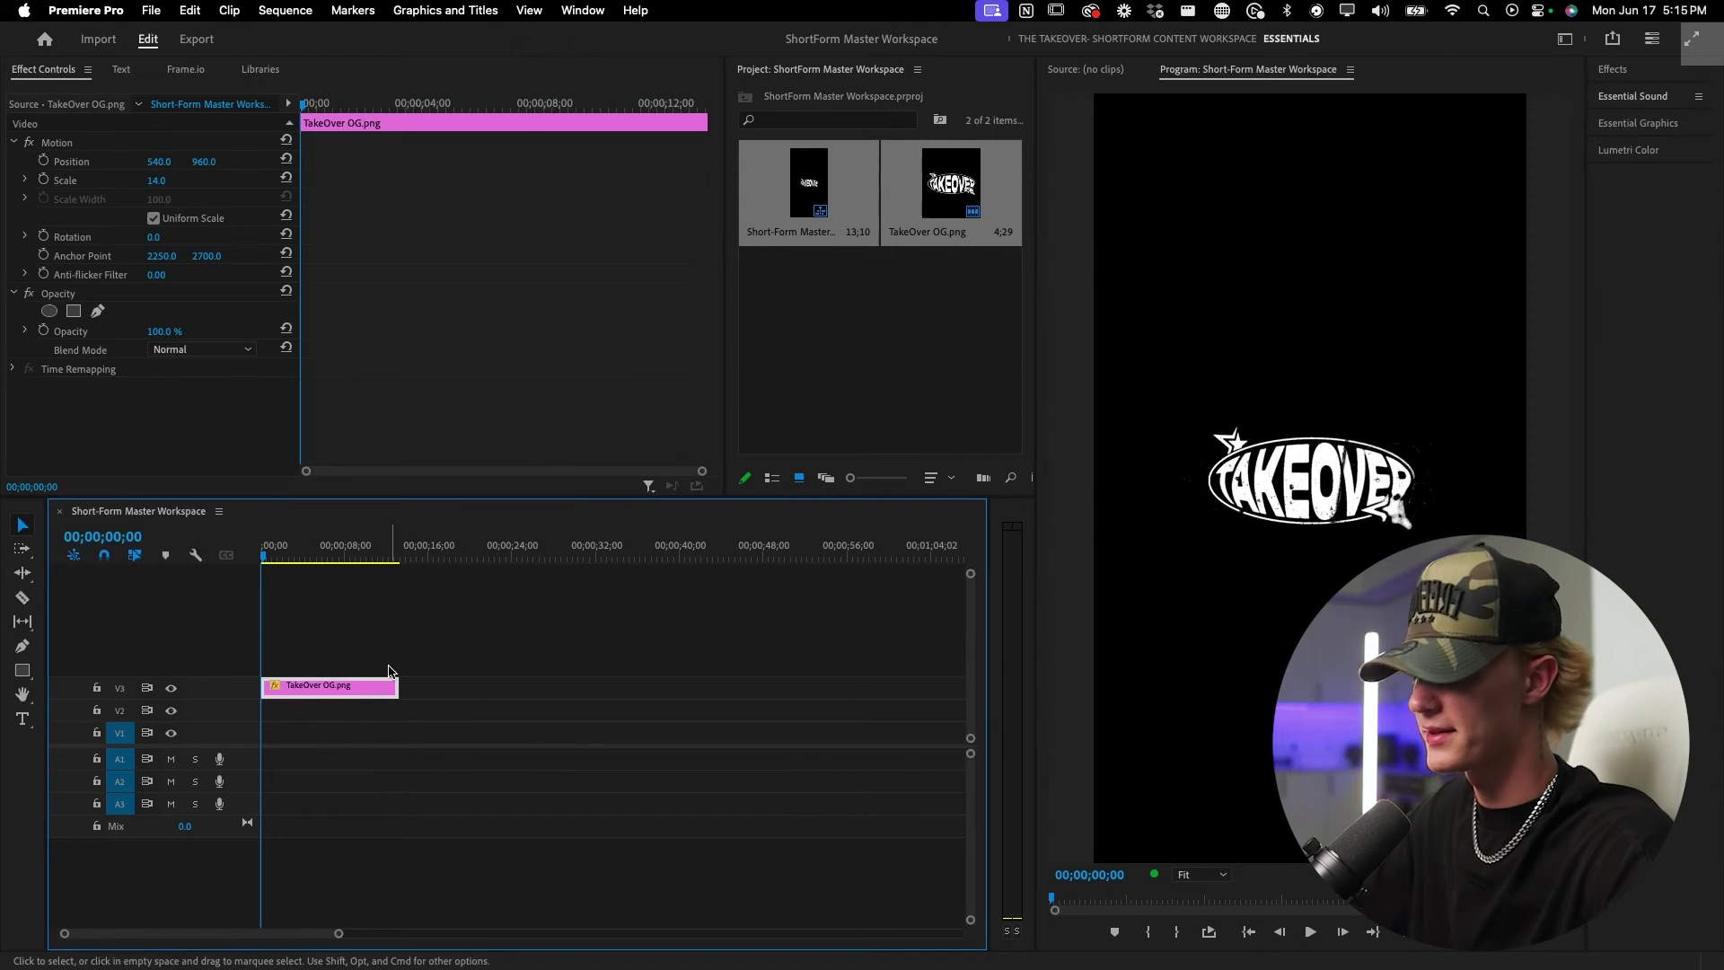
key(Delete)
Place TakeOver OG.png at the start of new track V4 and set its Scale to 17.
click(898, 411)
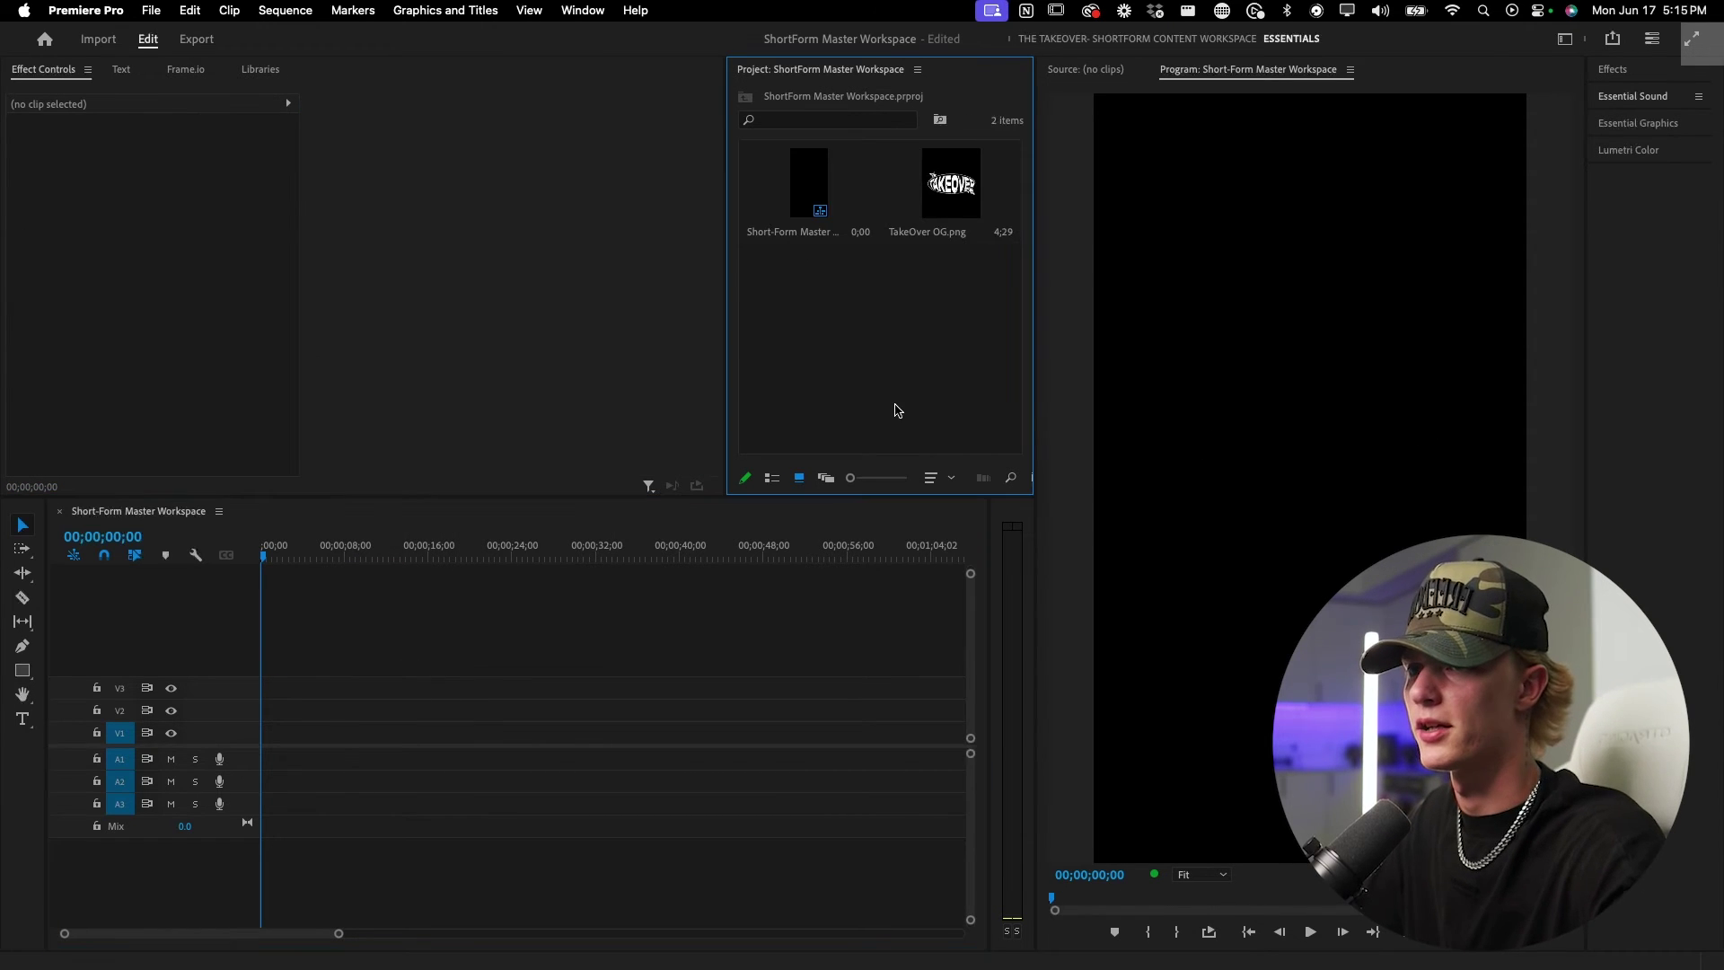
drag(947, 204, 388, 658)
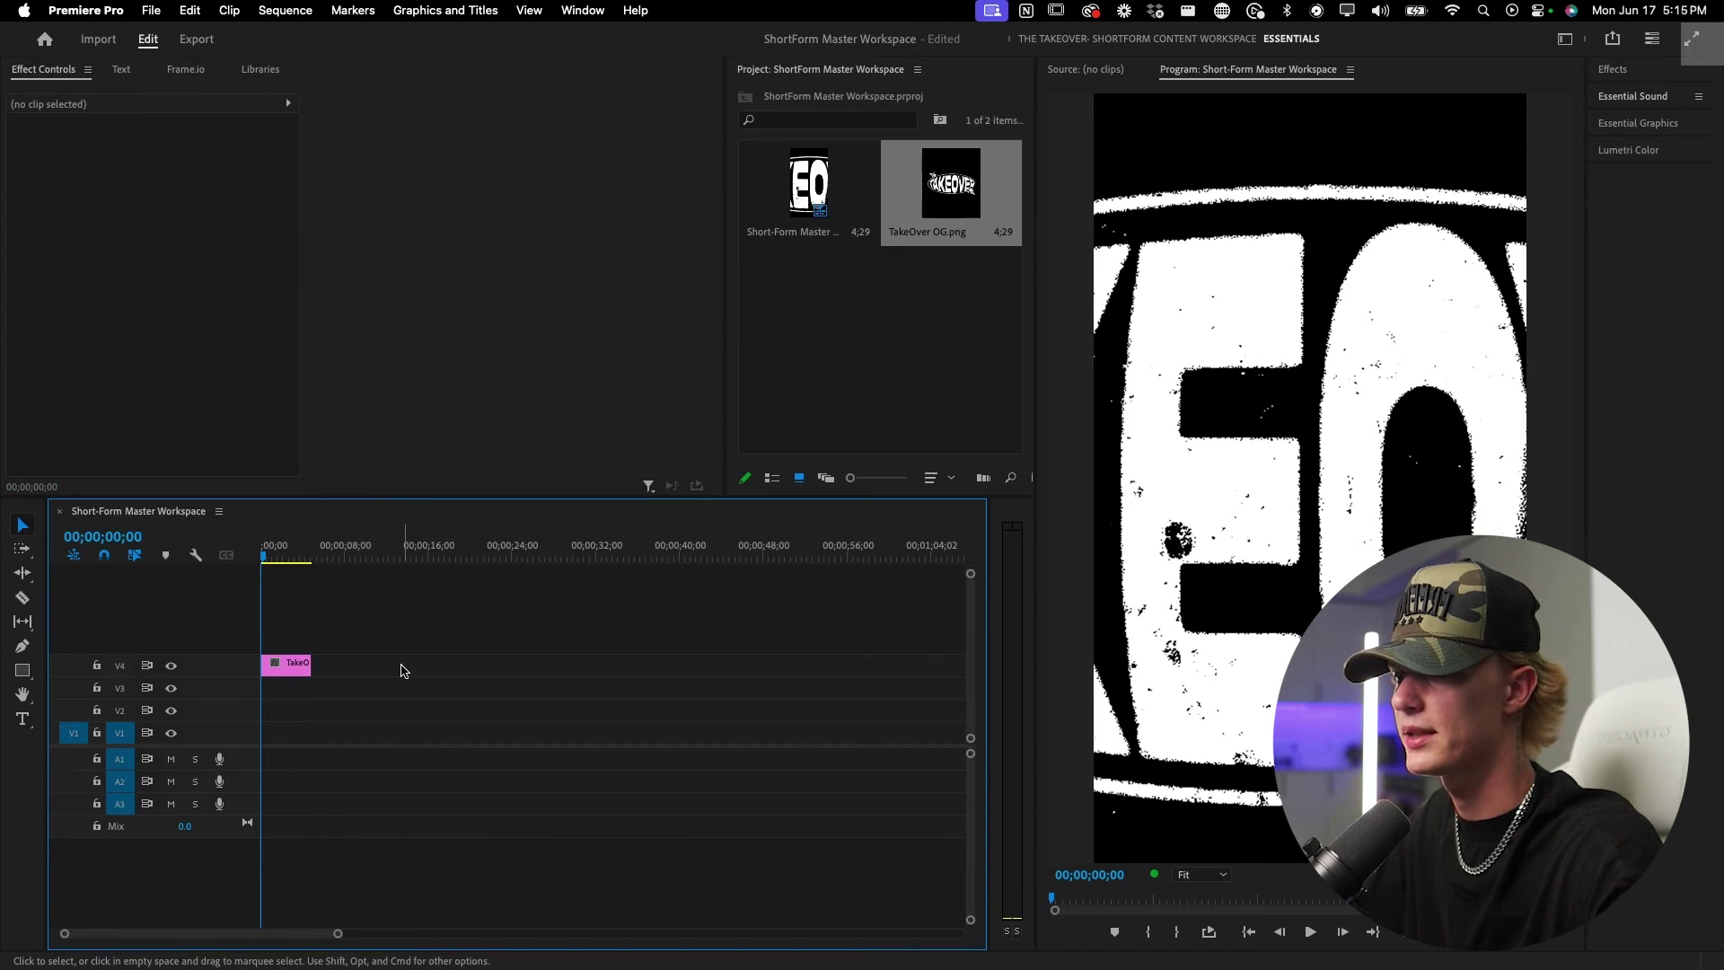
click(349, 662)
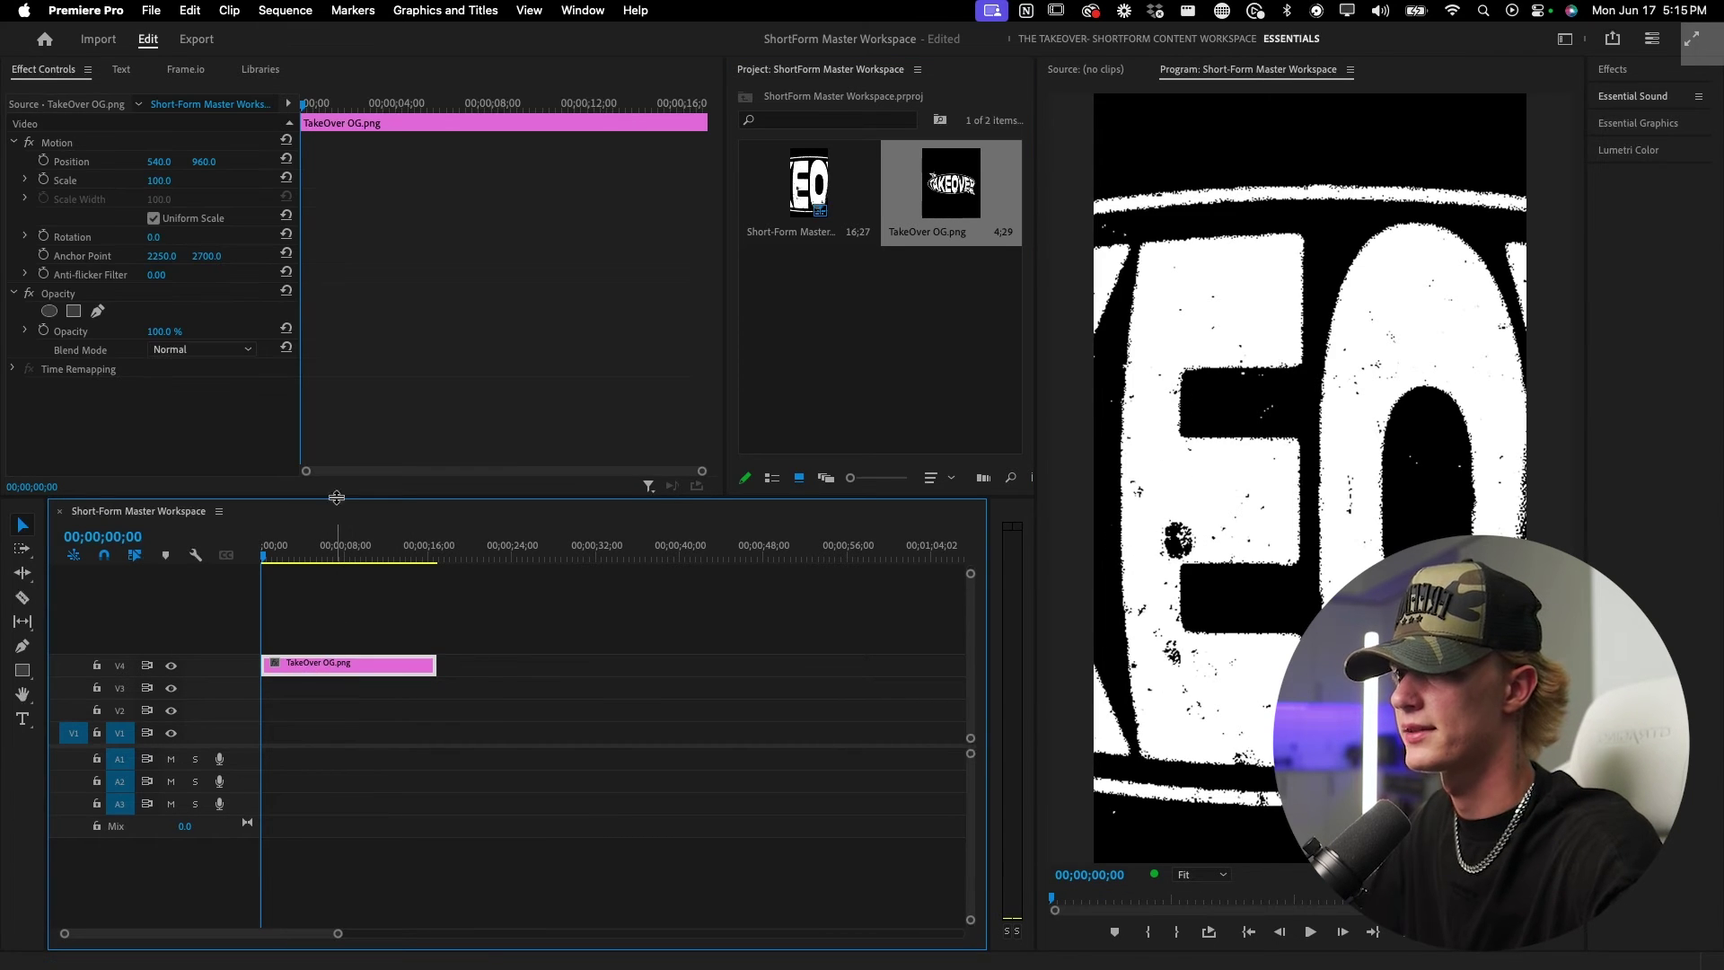
drag(160, 181, 86, 181)
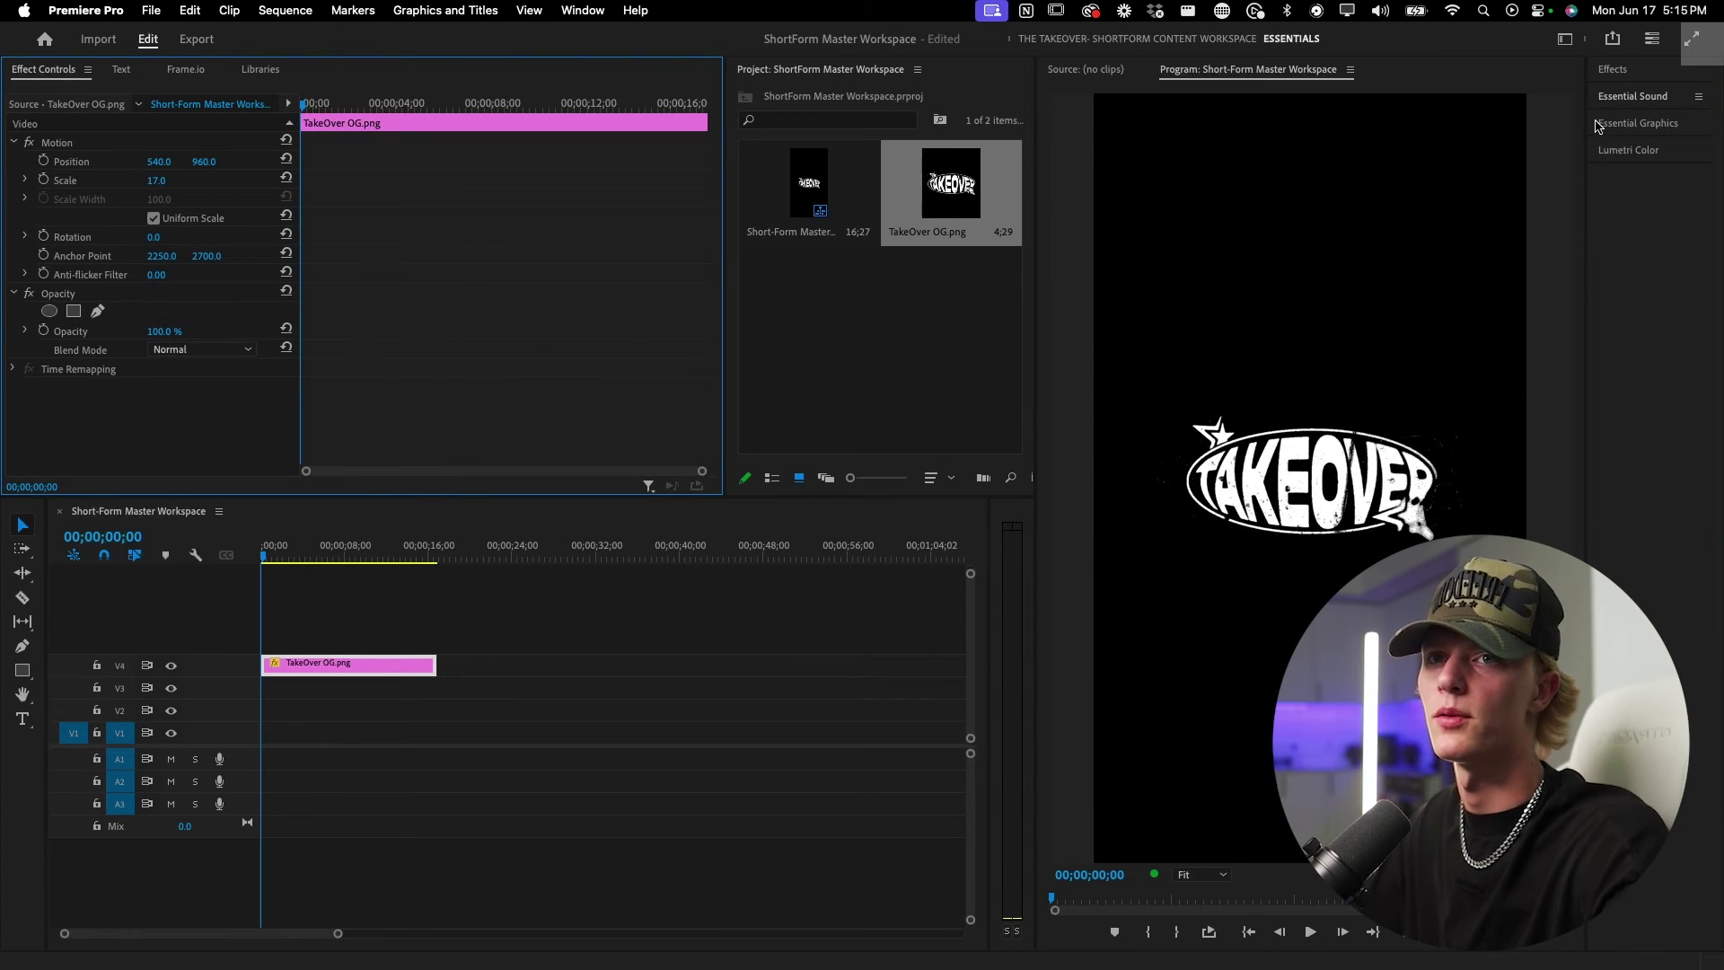
click(1612, 70)
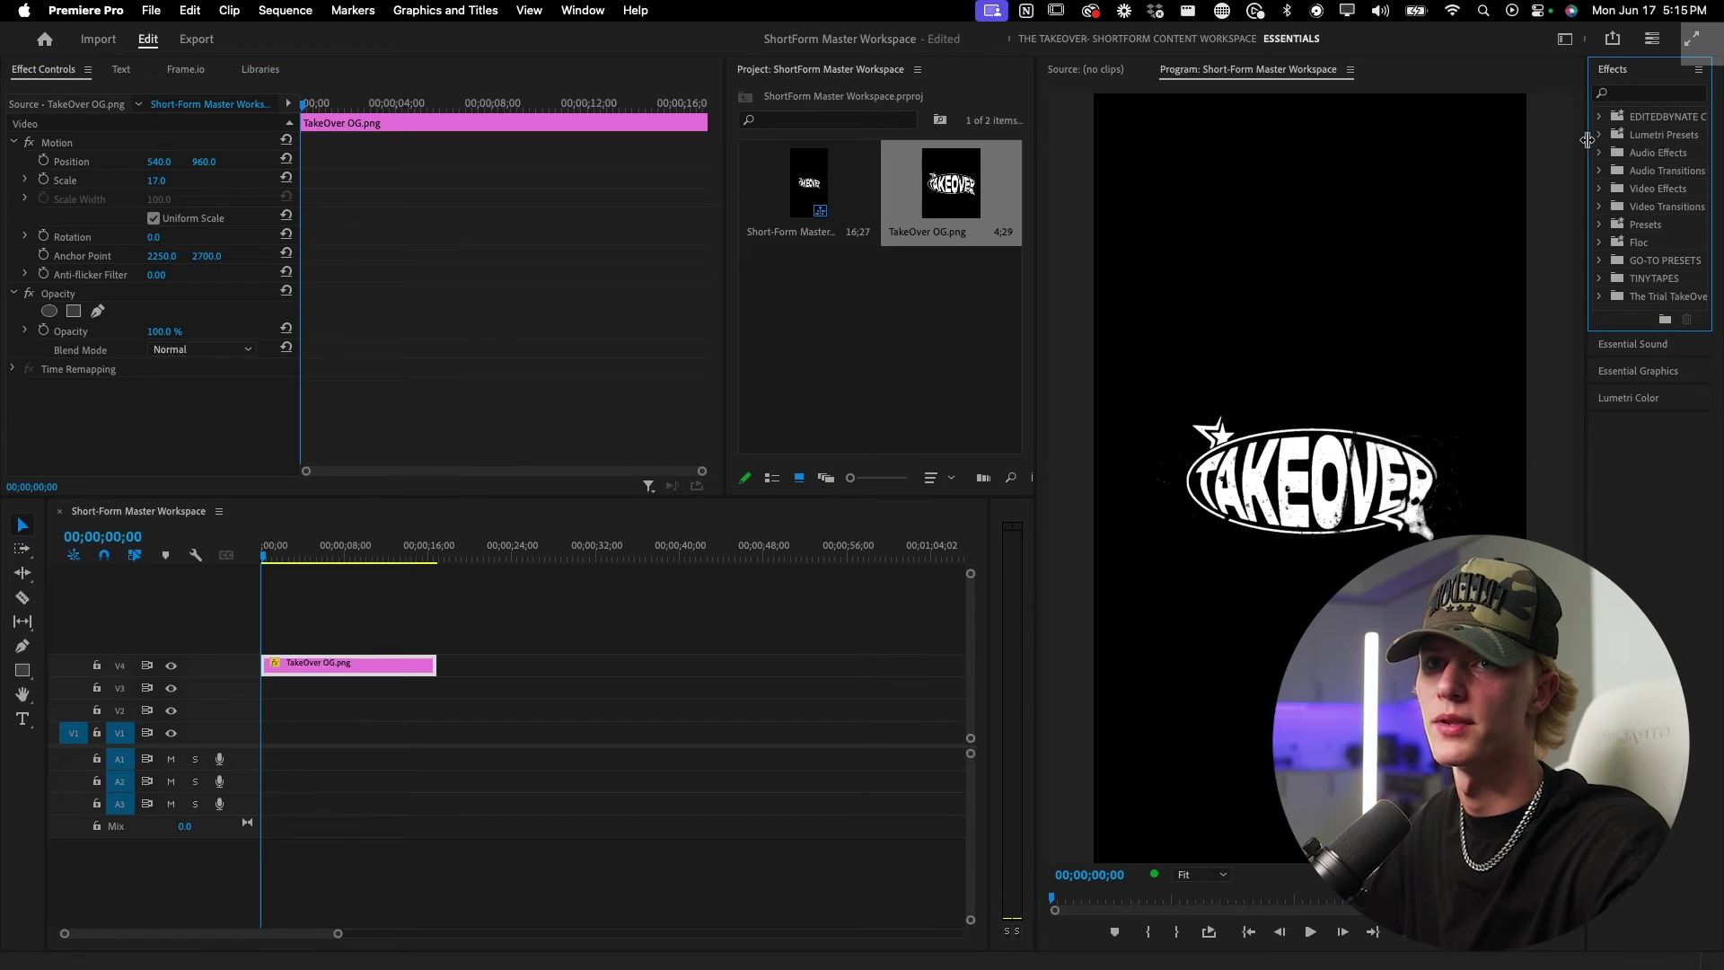
Widen the Effects panel, drop the 'TakeOver- 2. Slide in Up' preset on the V4 logo clip, and preview it.
drag(1588, 139, 1478, 153)
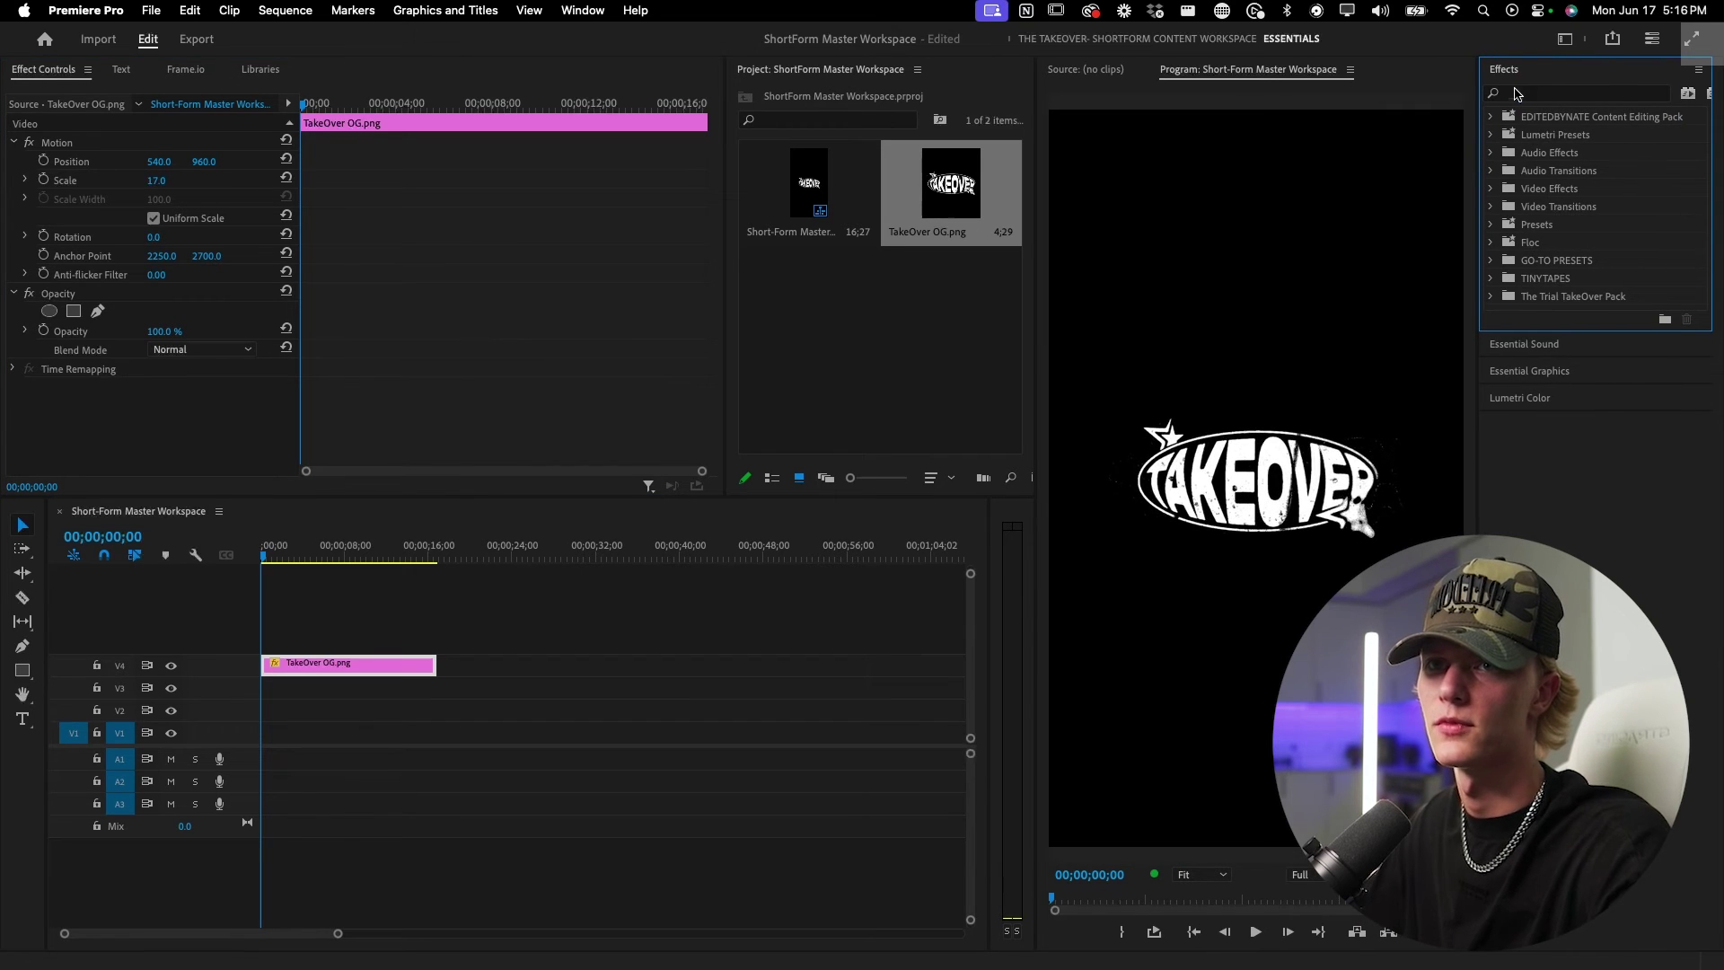
text(tak)
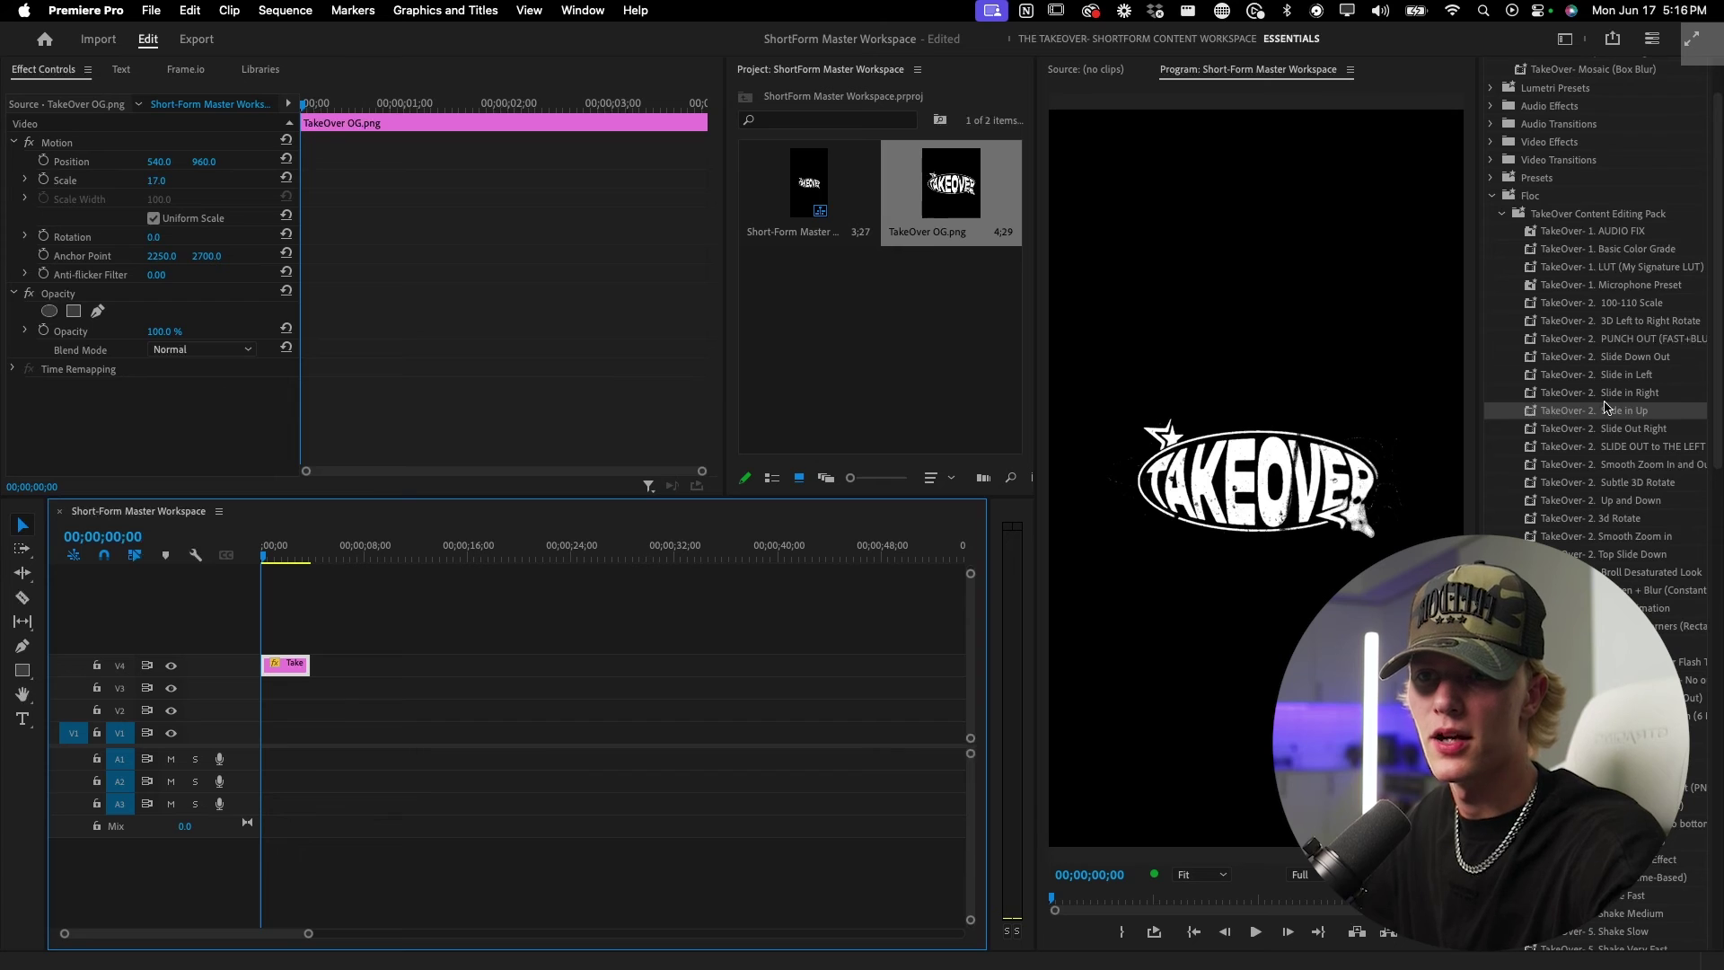
drag(1637, 423, 280, 670)
key(space)
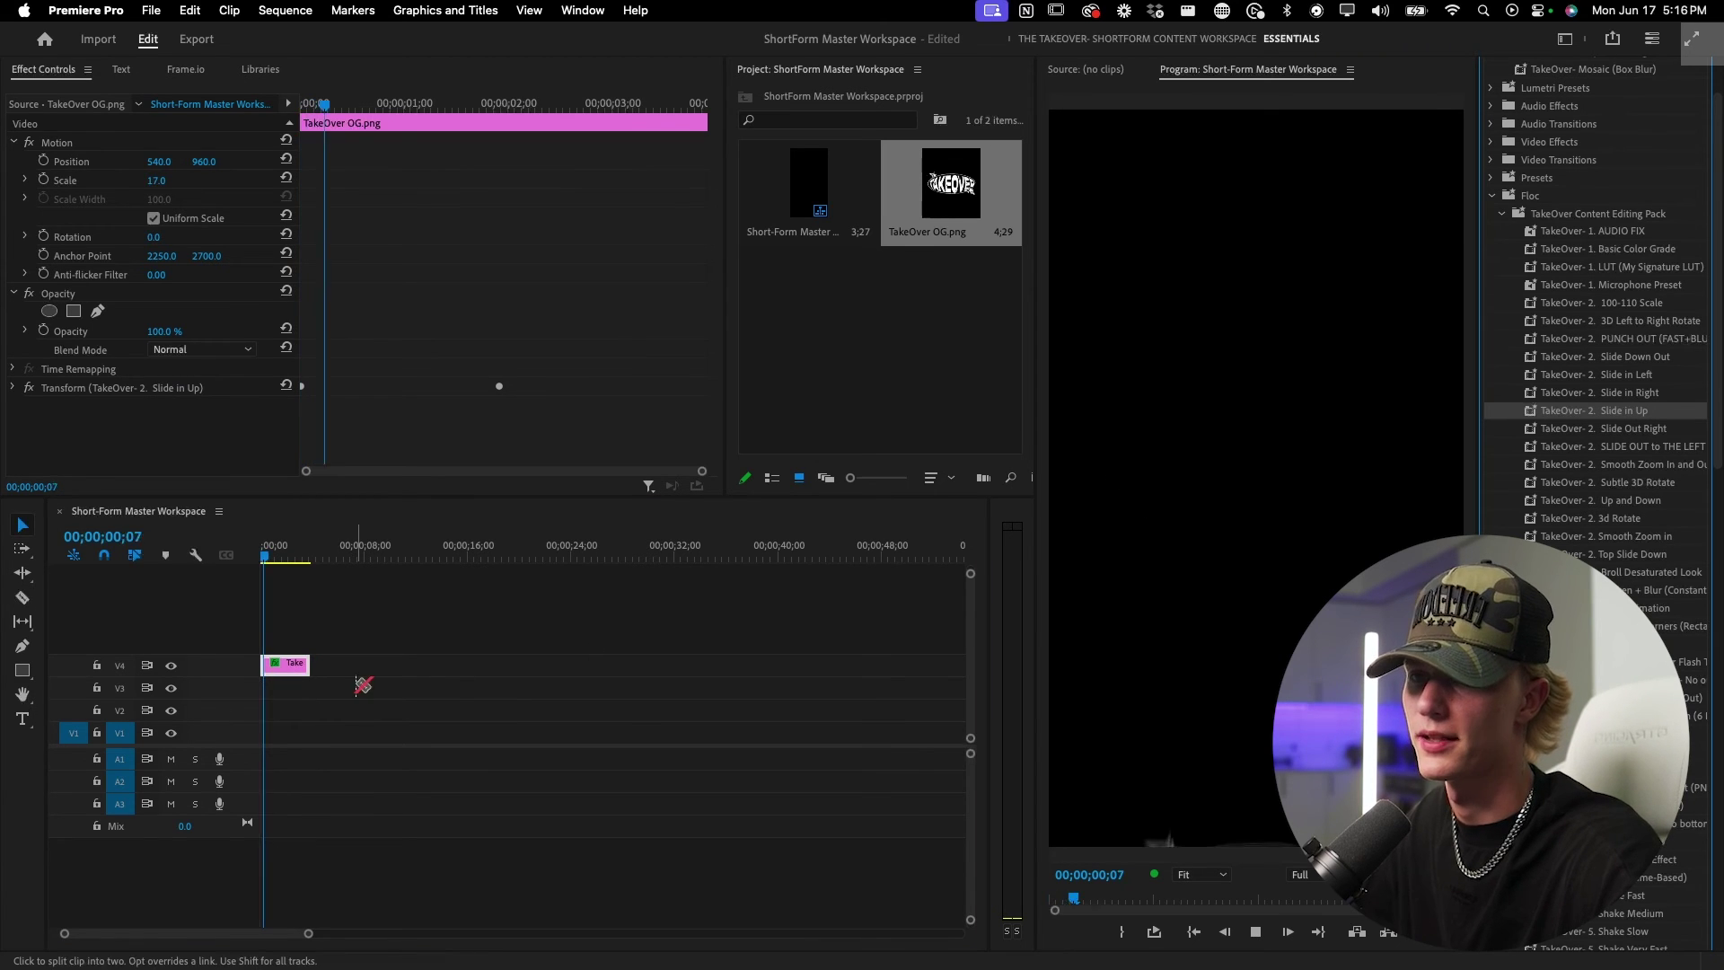